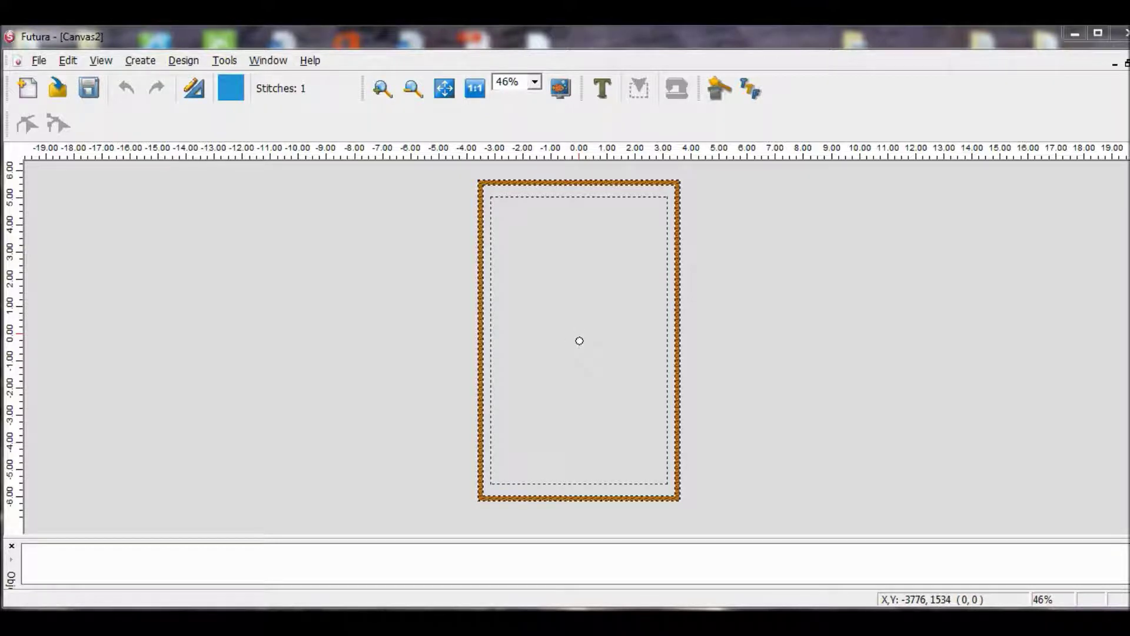
Start the Autopunch Wizard and load birdieheart.jpg from the digitize folder as the image to convert.
key("alt+c")
key("Down")
key("Down")
key("Return")
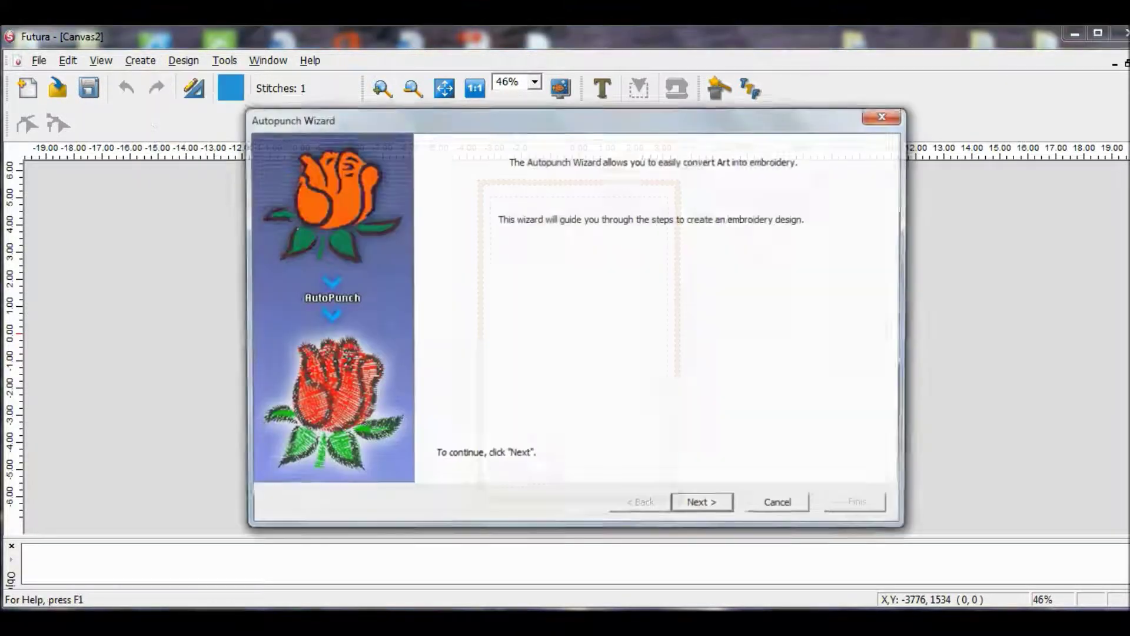
key("Return")
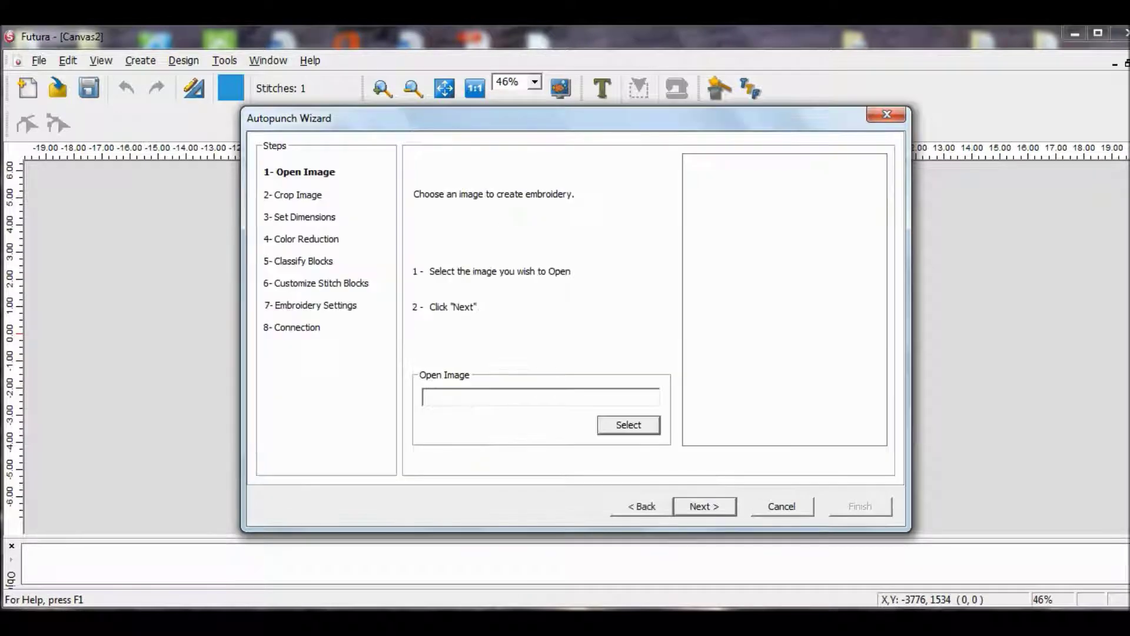
key("Return")
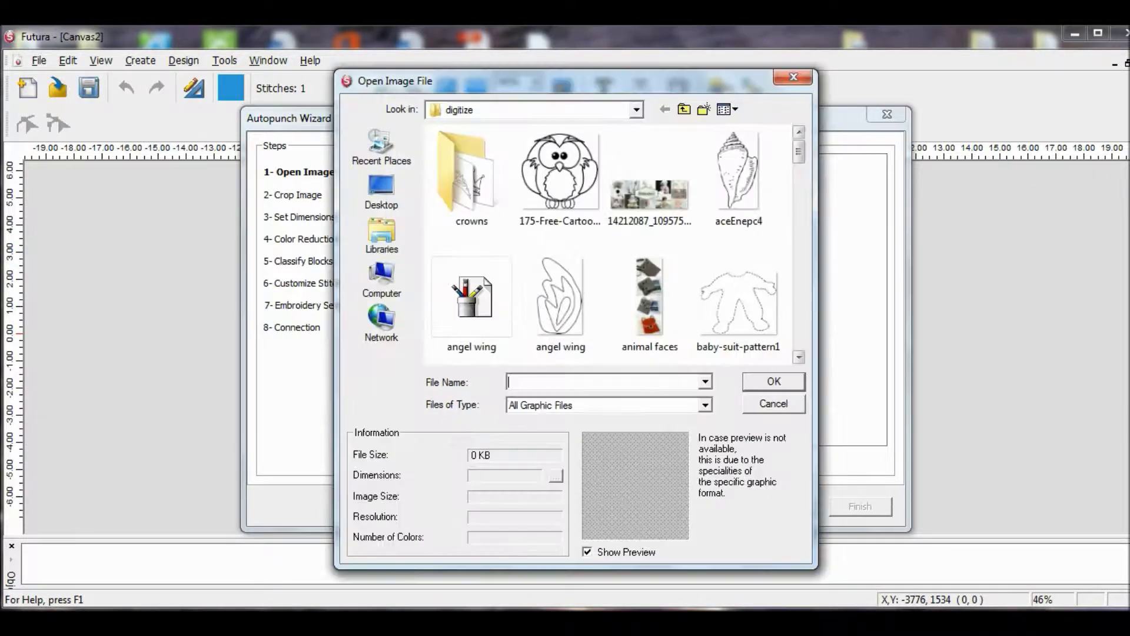
scroll(607, 241, "down", 2)
left_click_drag(798, 166, 798, 177)
double_click(560, 197)
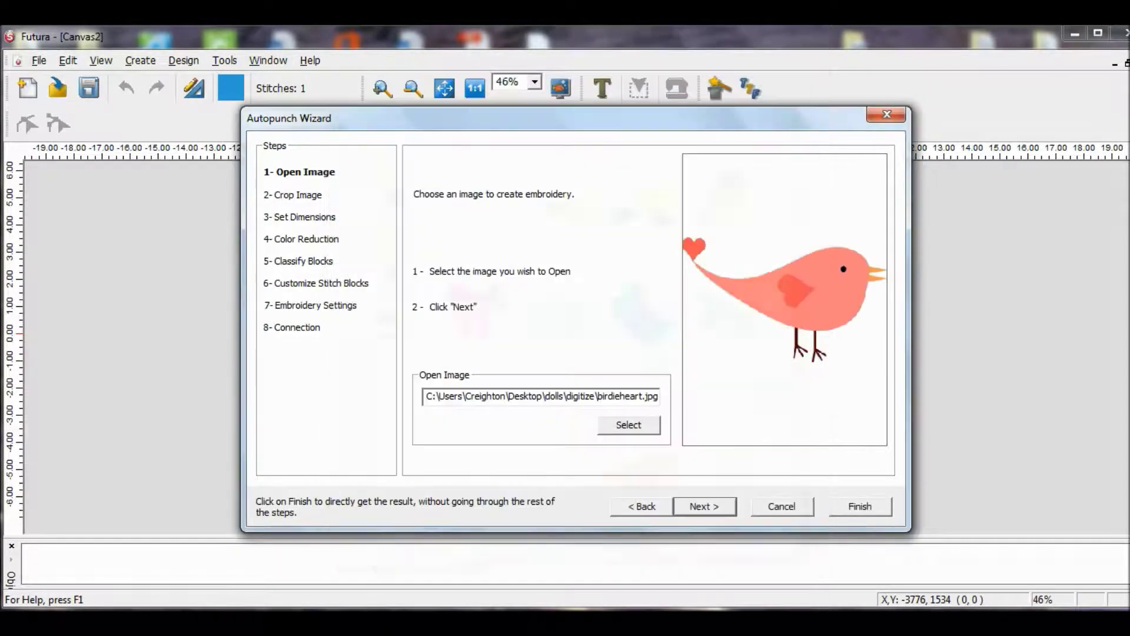
key("Return")
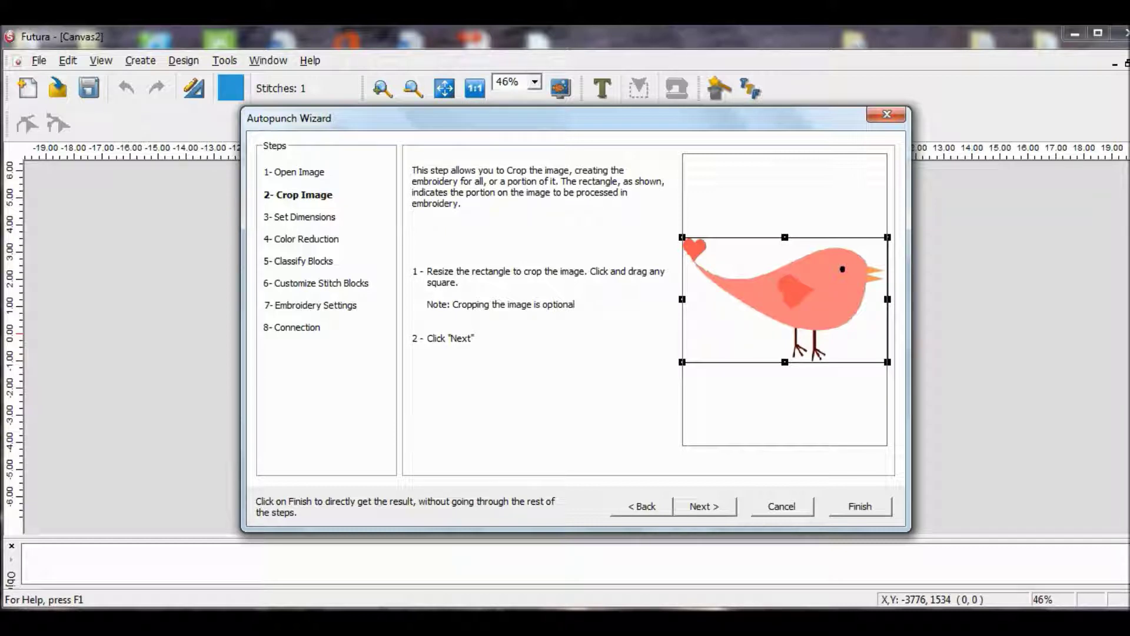
Keep the full image uncropped and set the embroidery dimensions to inches with a width of 3.6.
key("Return")
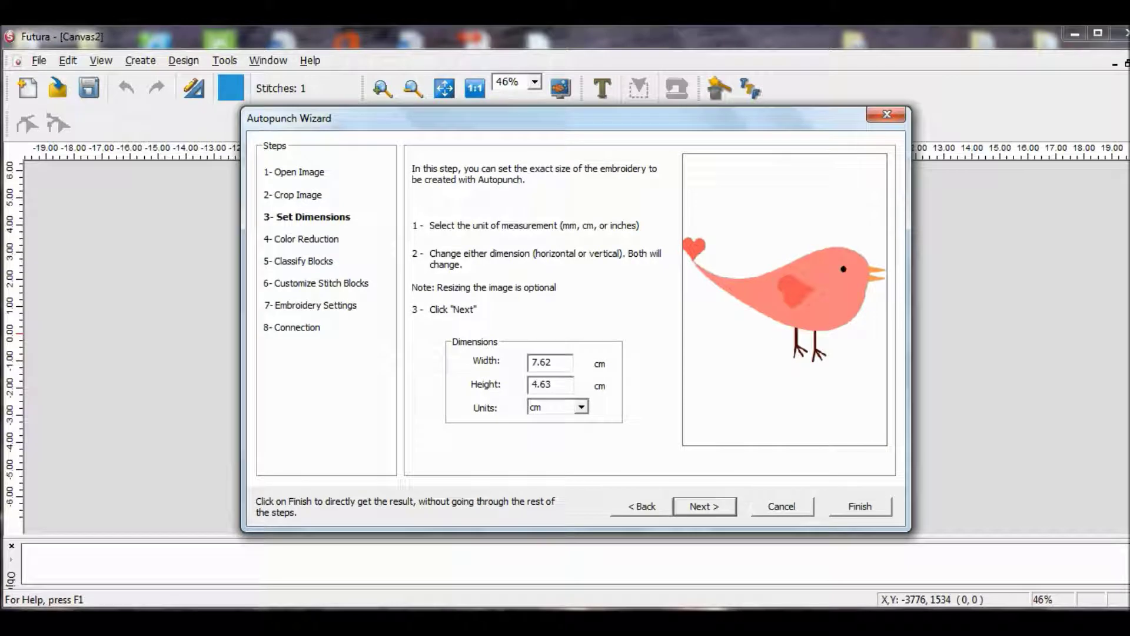
left_click(581, 407)
left_click(545, 434)
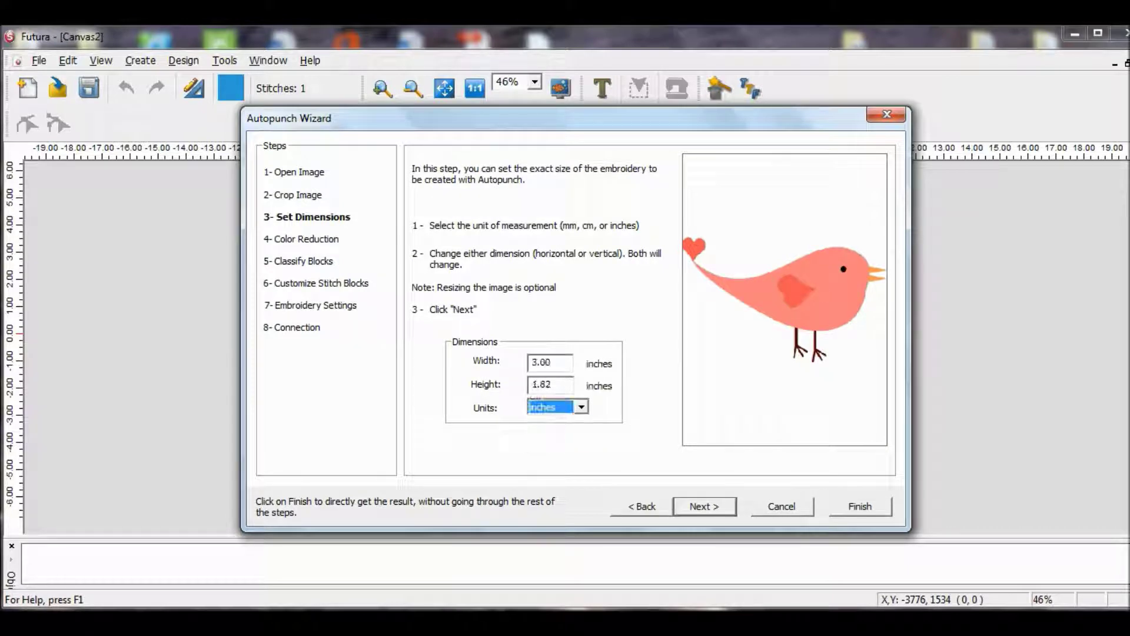
left_click(550, 362)
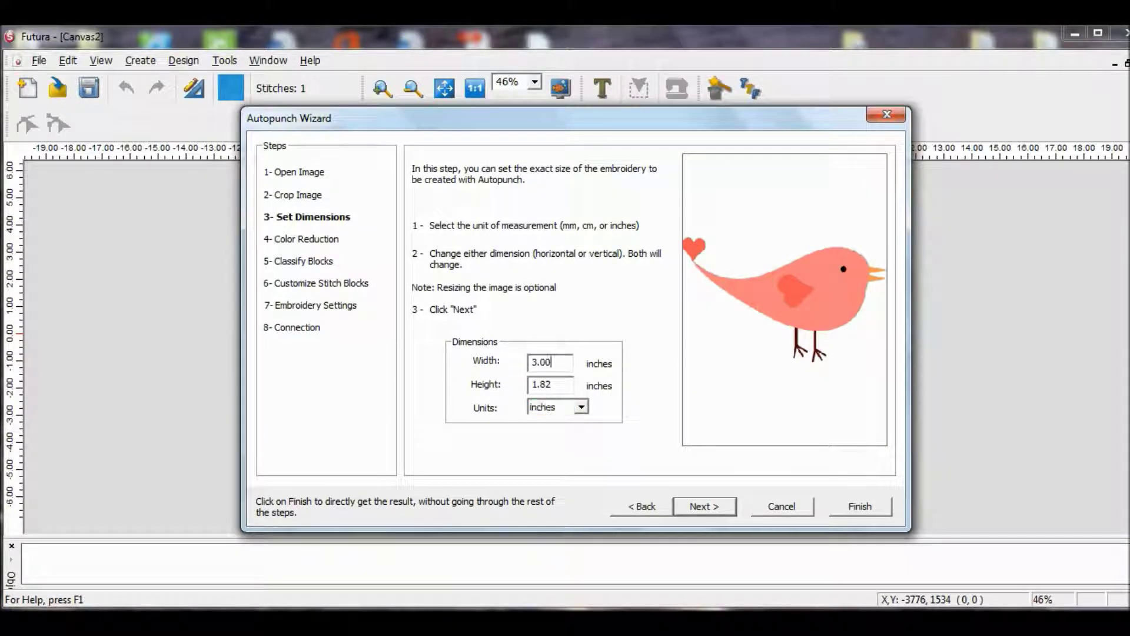
key("BackSpace")
key("BackSpace")
type("6")
key("Return")
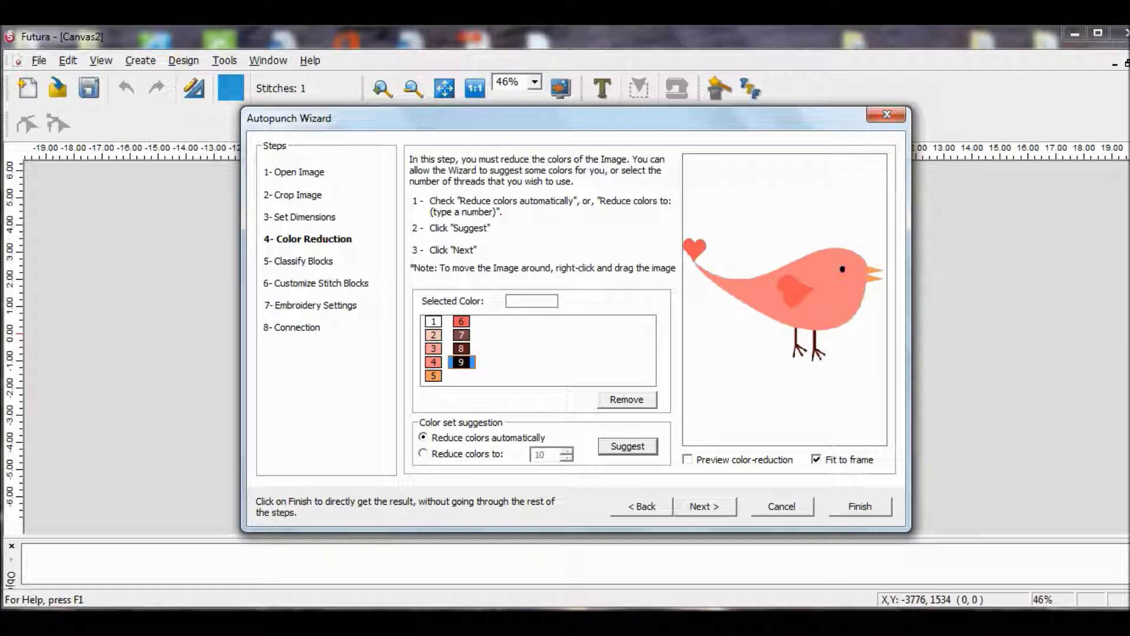
Remove the light peach, the lighter brown and the lighter salmon from the reduced color set and accept the remaining colors.
left_click(433, 335)
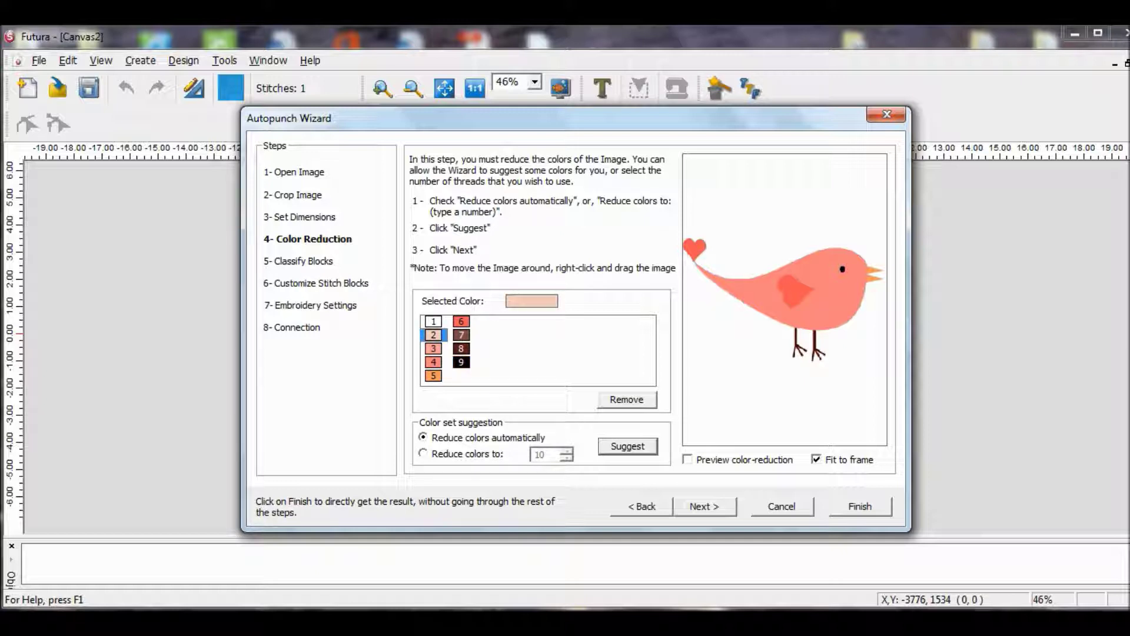
left_click(626, 399)
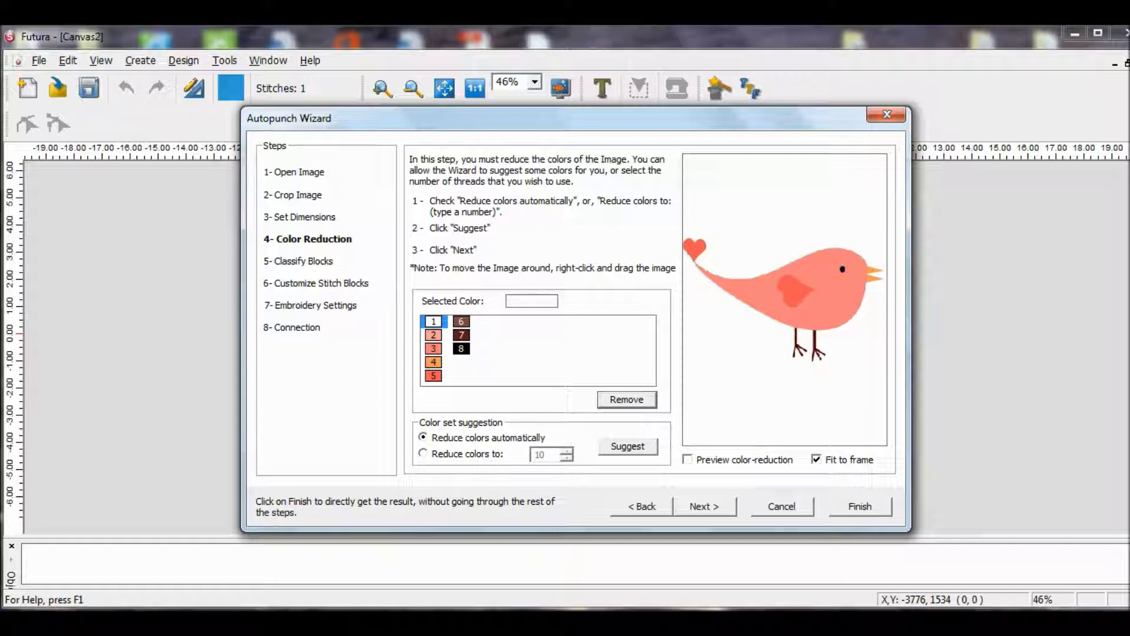
left_click(460, 321)
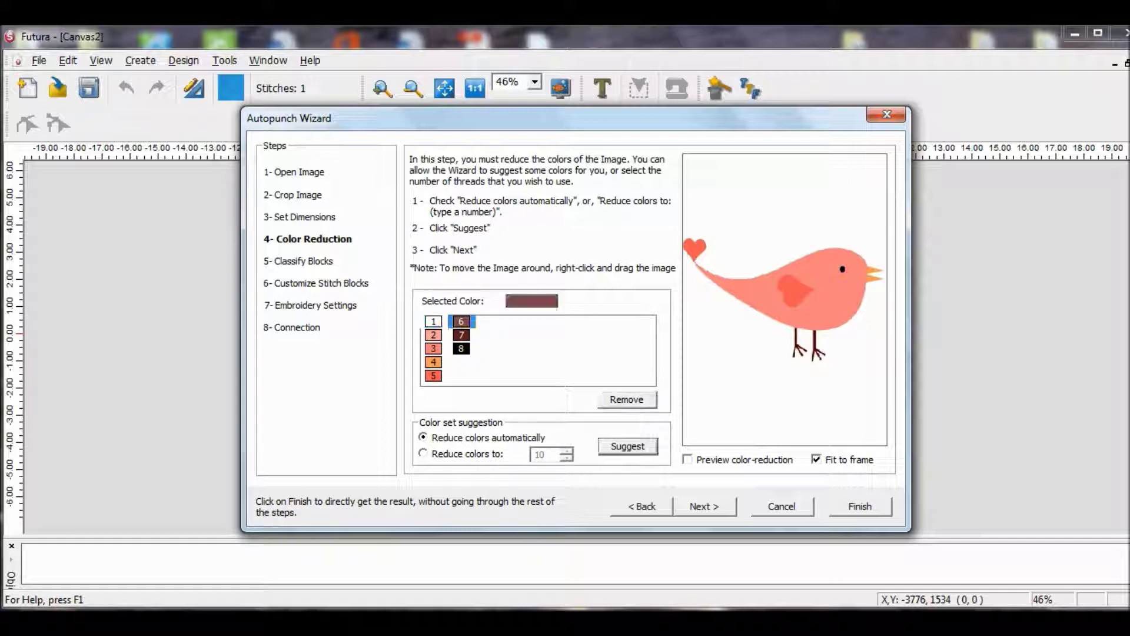
left_click(626, 399)
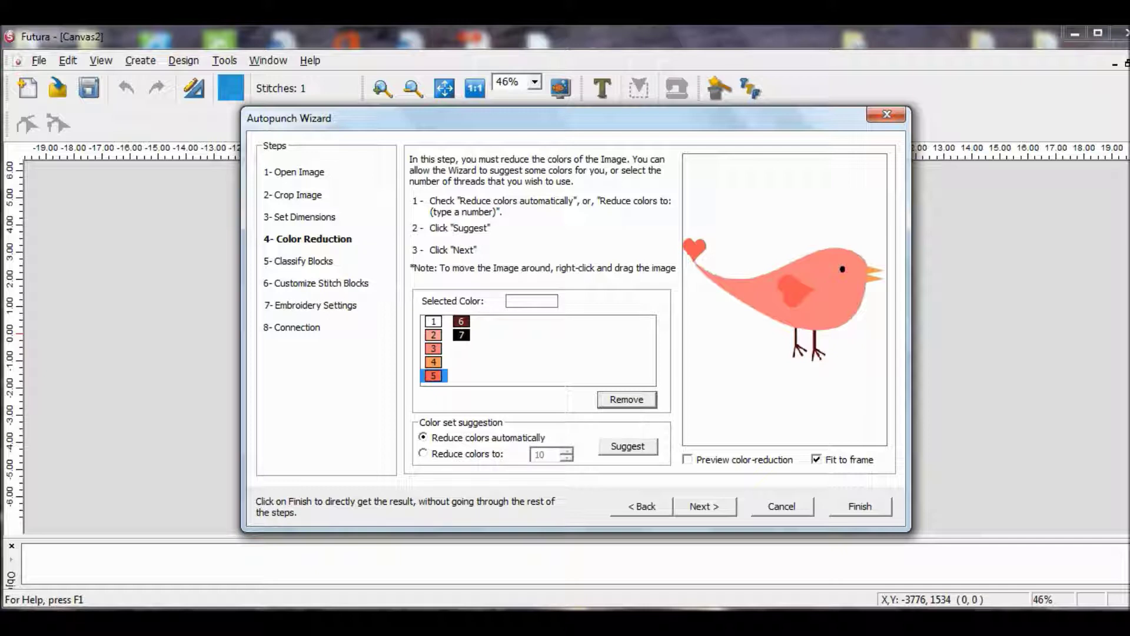
left_click(433, 334)
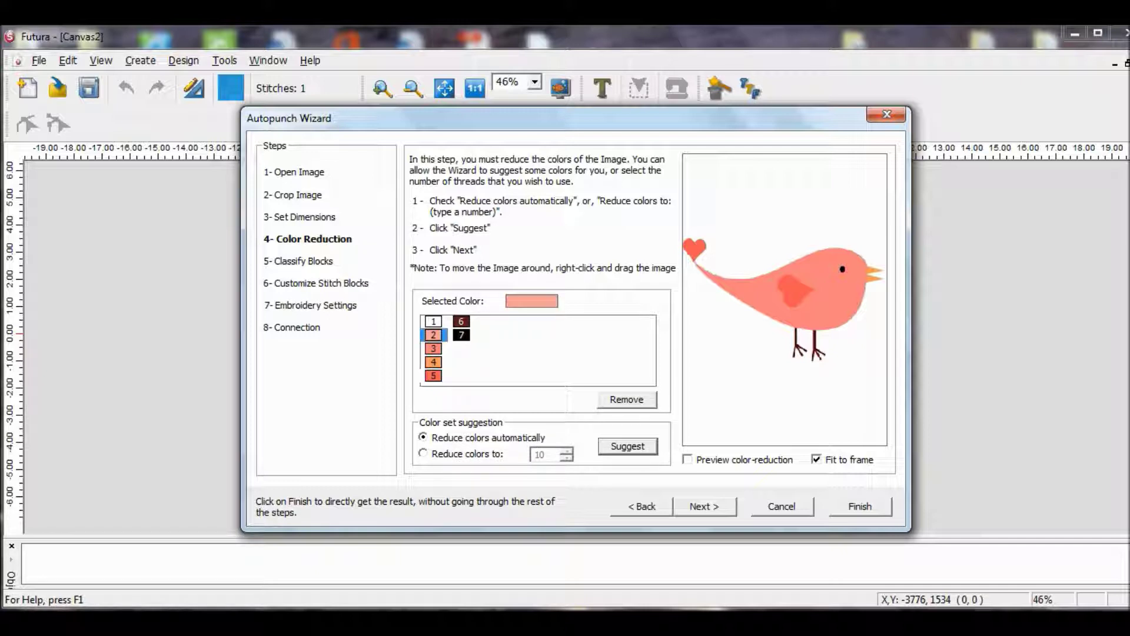
left_click(627, 399)
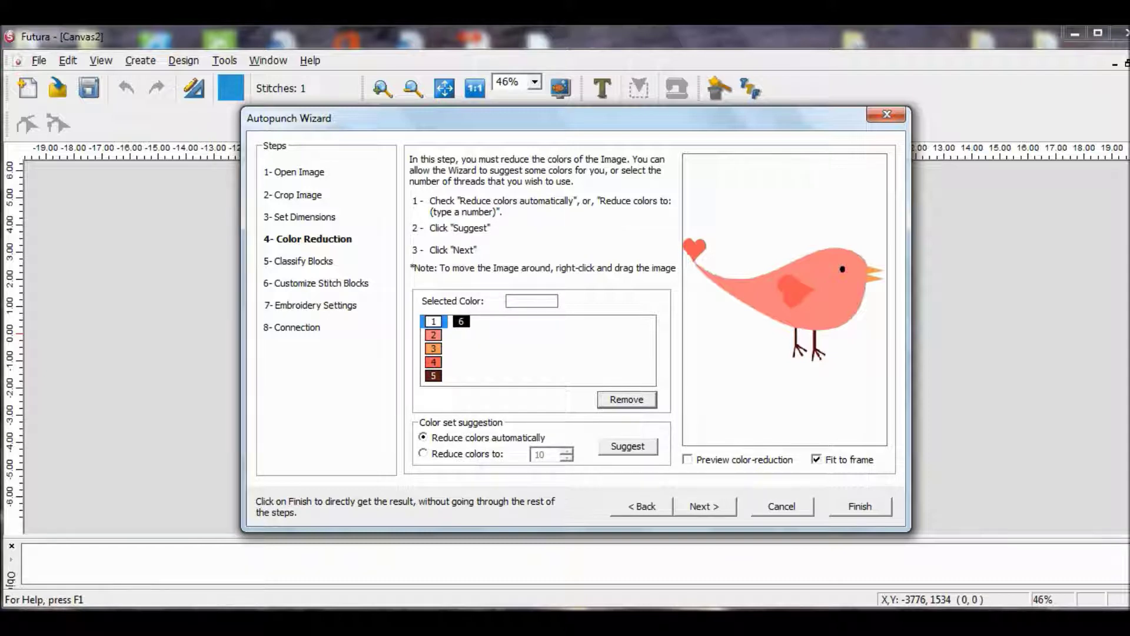
left_click(704, 506)
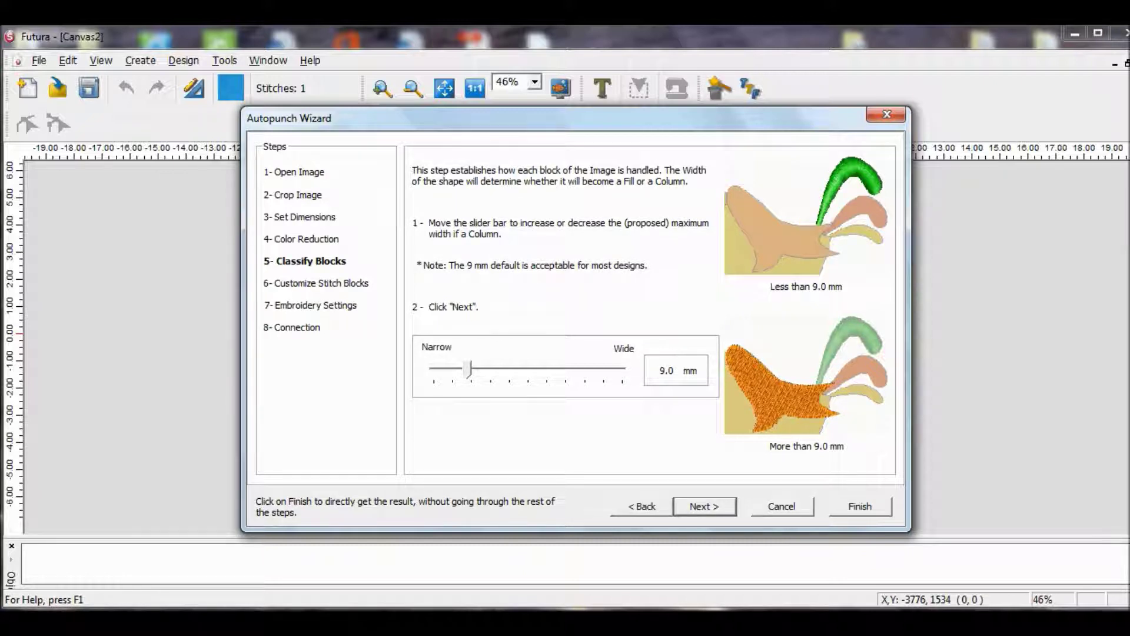
Accept the 9.0 mm maximum column width and keep all stitch blocks in their default sequence without a stitched background.
key("Return")
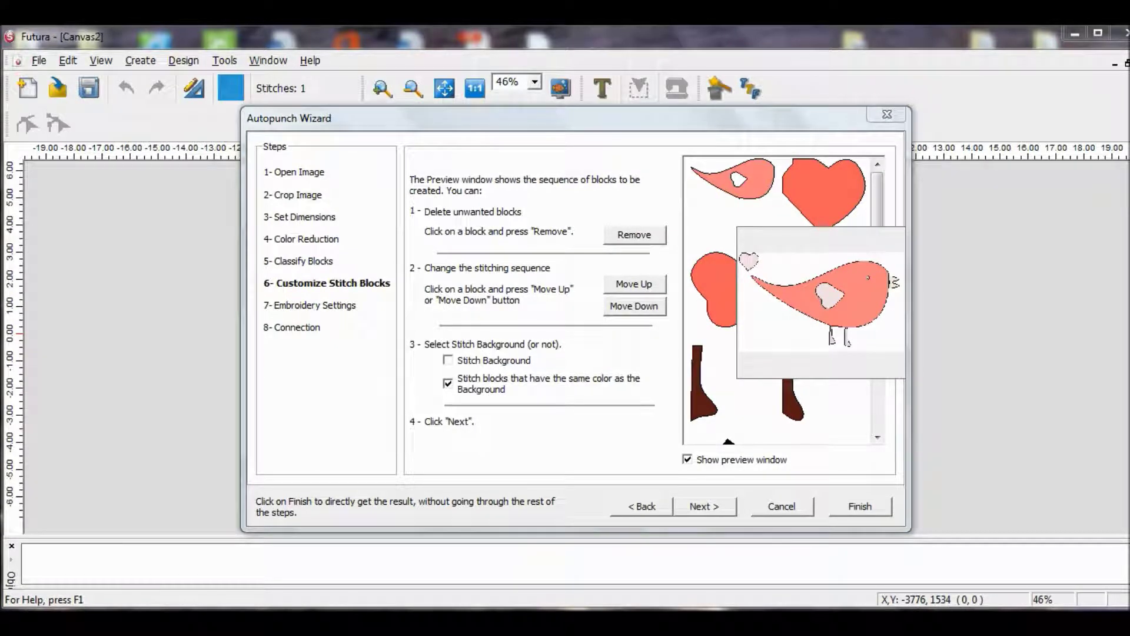
key("alt+F4")
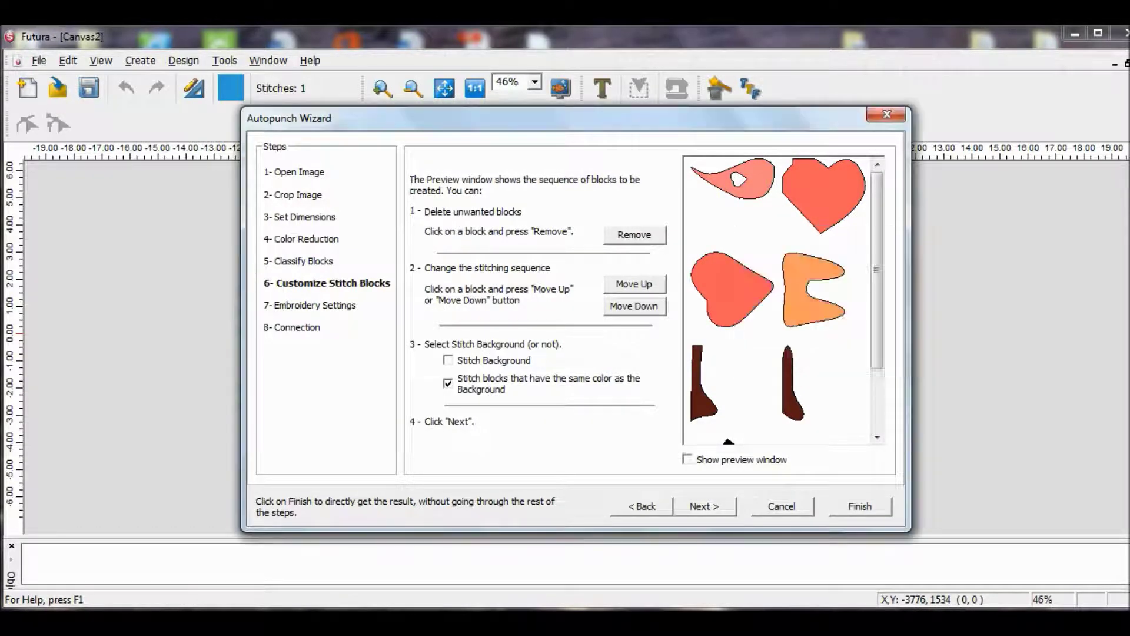
mouse_move(876, 270)
left_mouse_down()
mouse_move(876, 333)
mouse_move(876, 270)
left_mouse_up()
key("space")
key("Return")
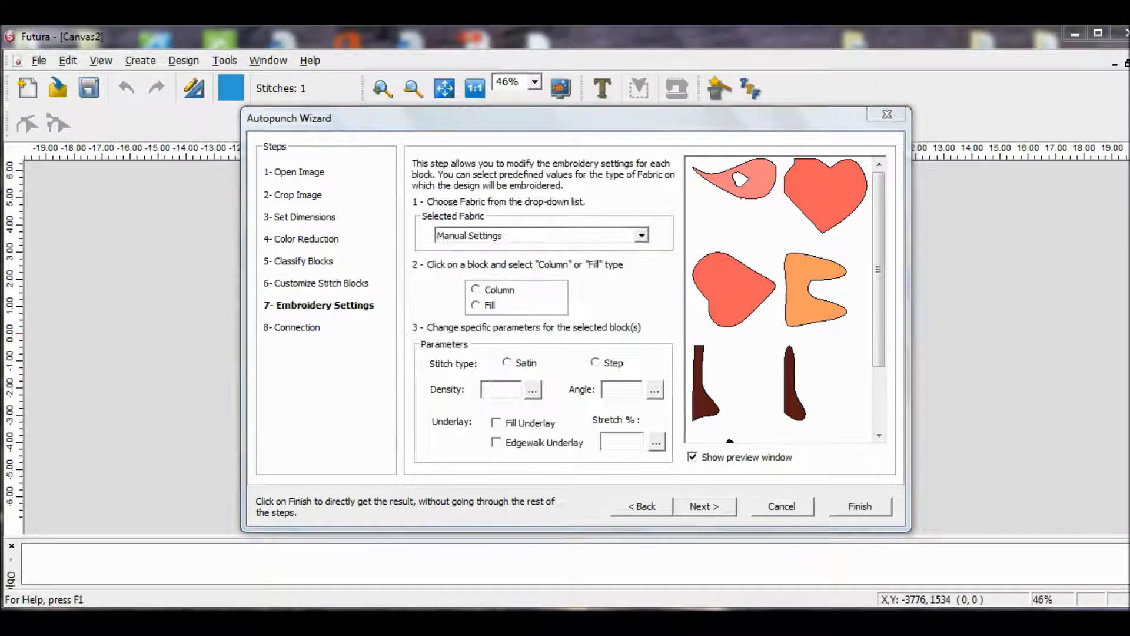
Choose the Light Woven fabric for a Table Cloth under Housewares as the embroidery fabric setting.
left_click(641, 235)
left_click(466, 262)
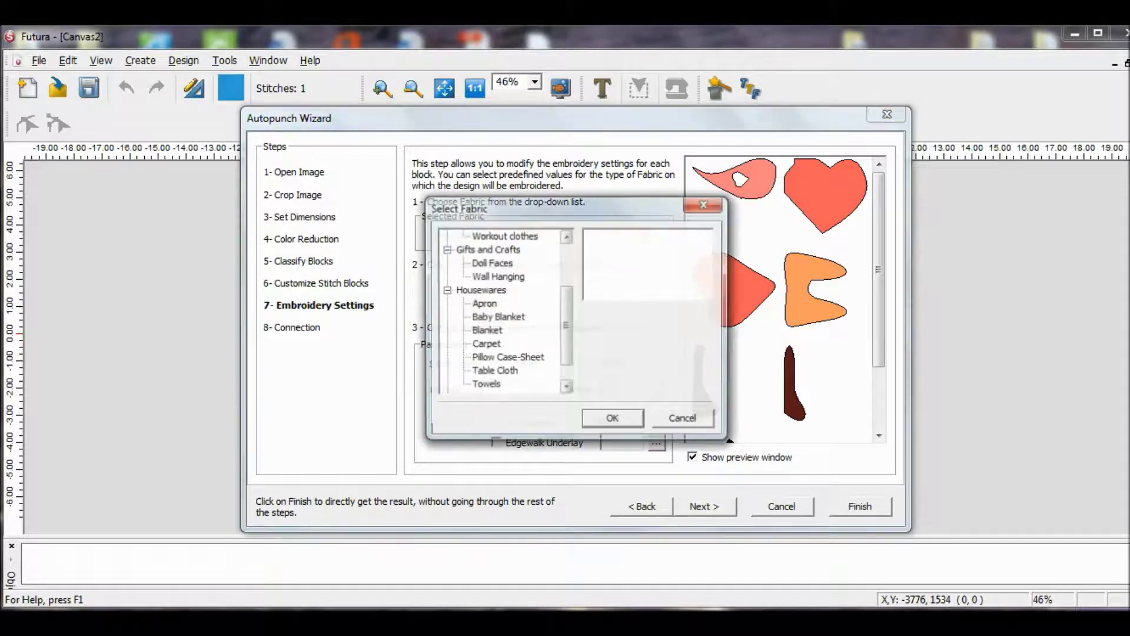
left_click(494, 371)
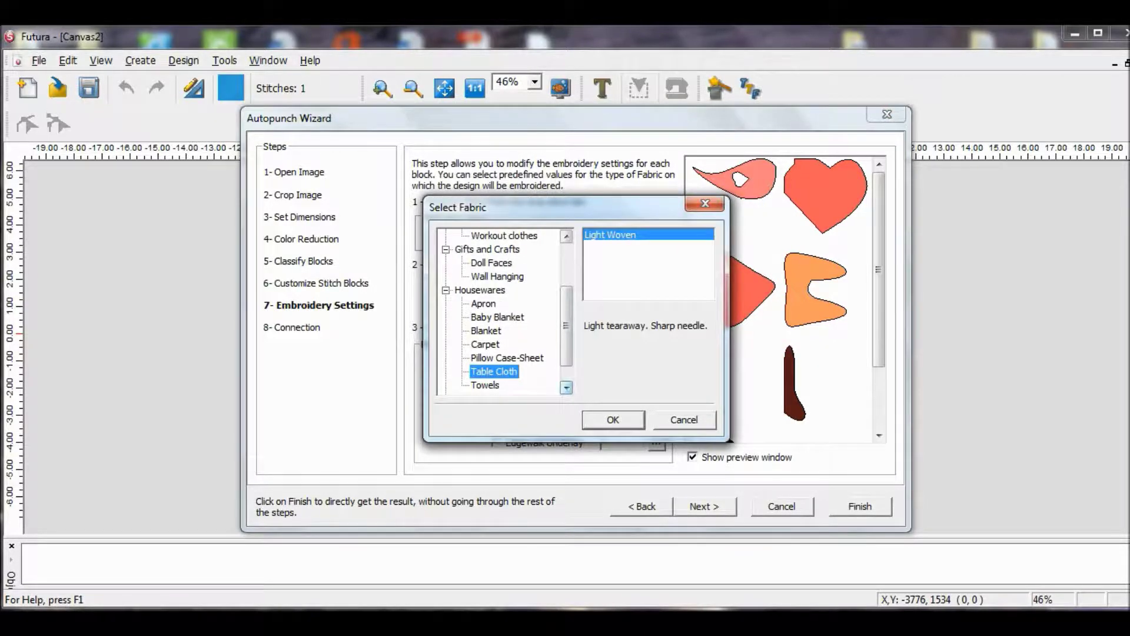
left_click(612, 420)
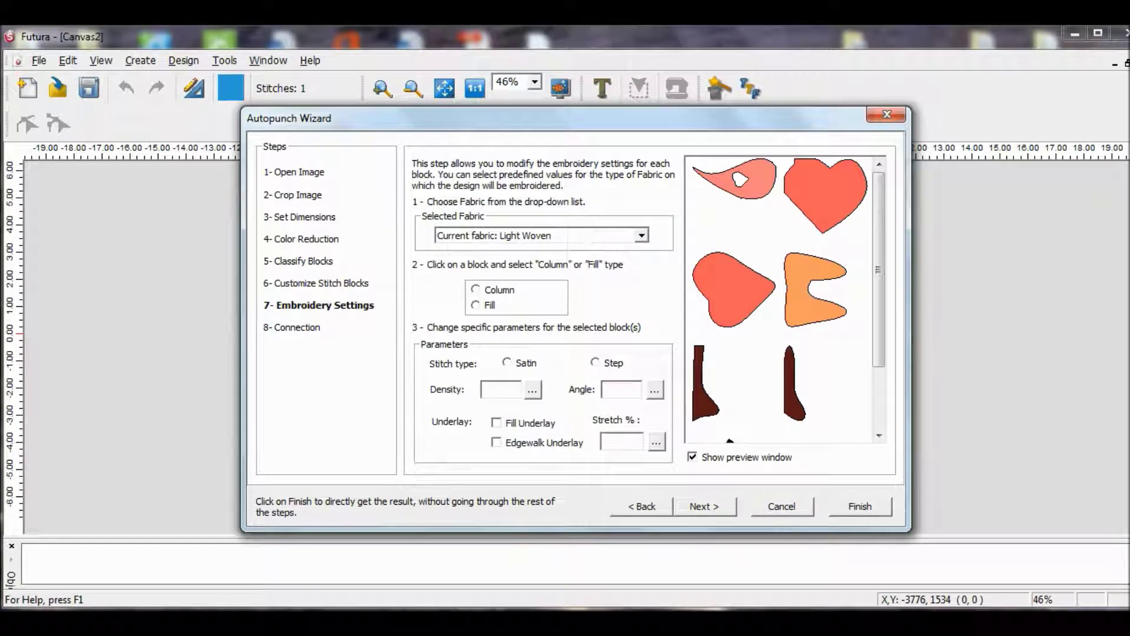
Check the bird body block's settings and set the tail heart block to the Column type.
left_click(734, 196)
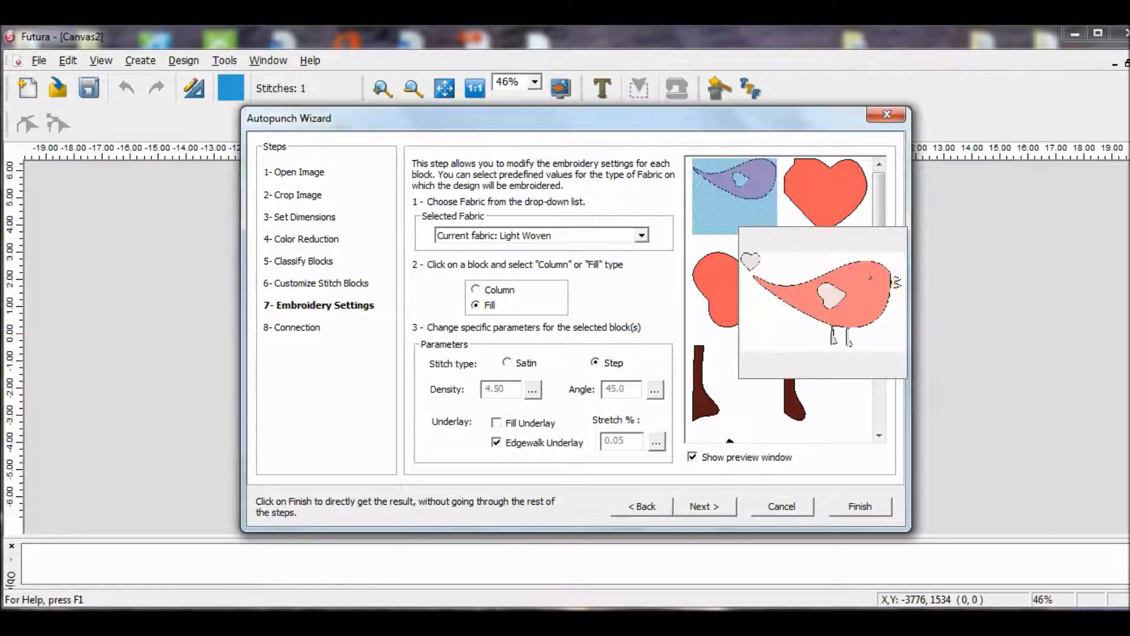
left_click(825, 196)
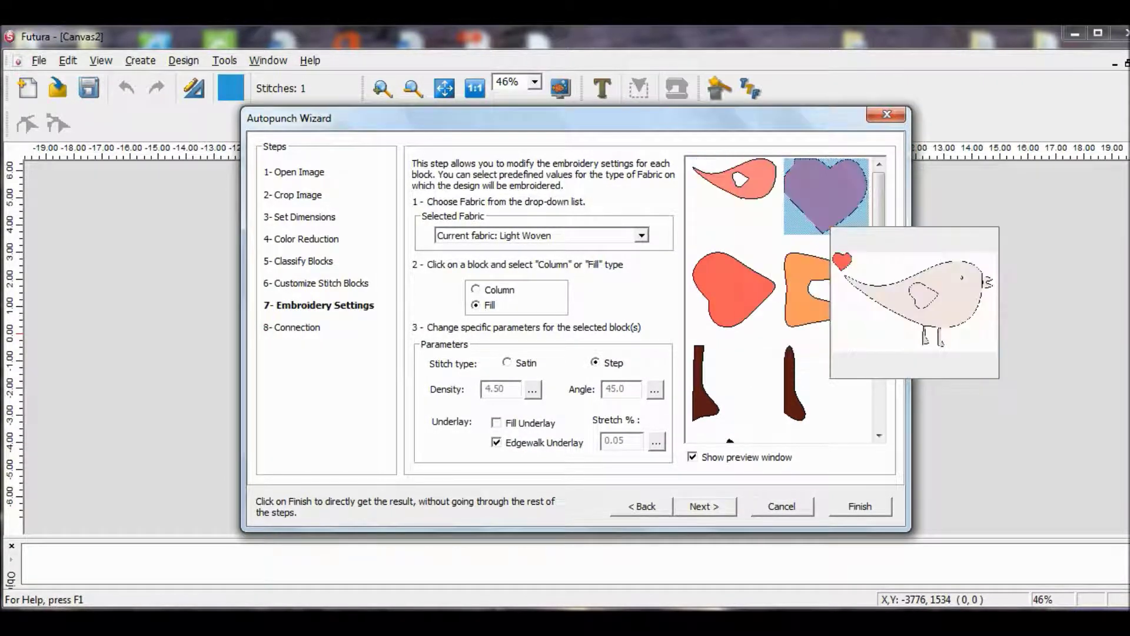
left_click(476, 289)
Review the wing, beak, leg and eye block settings, and generate the embroidery with jump stitch connections.
left_click(734, 289)
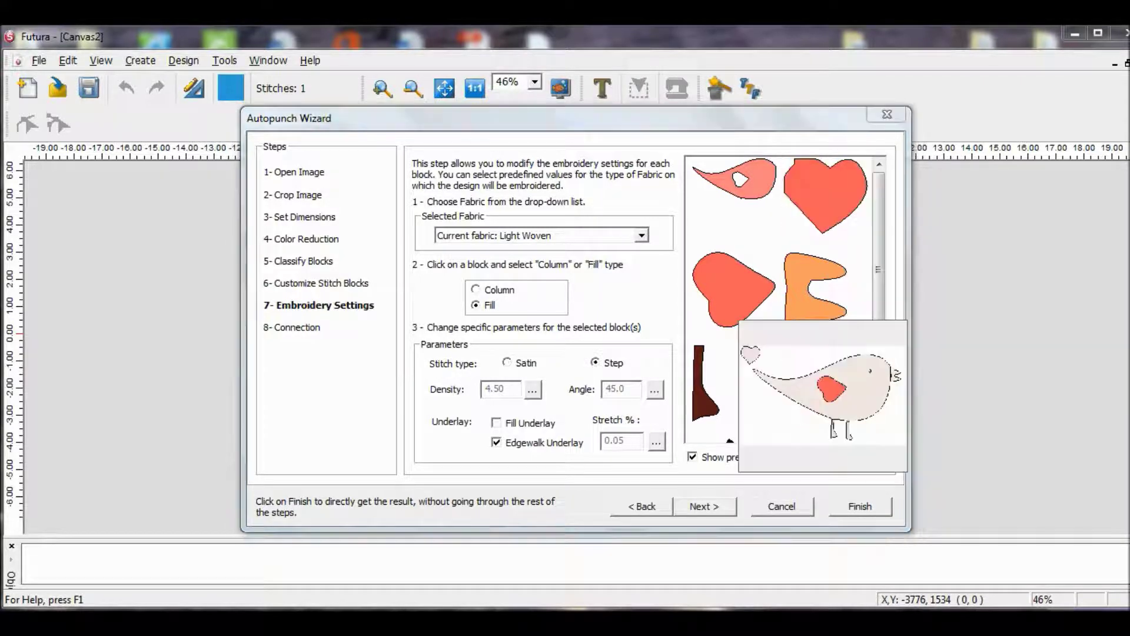
left_click(826, 289)
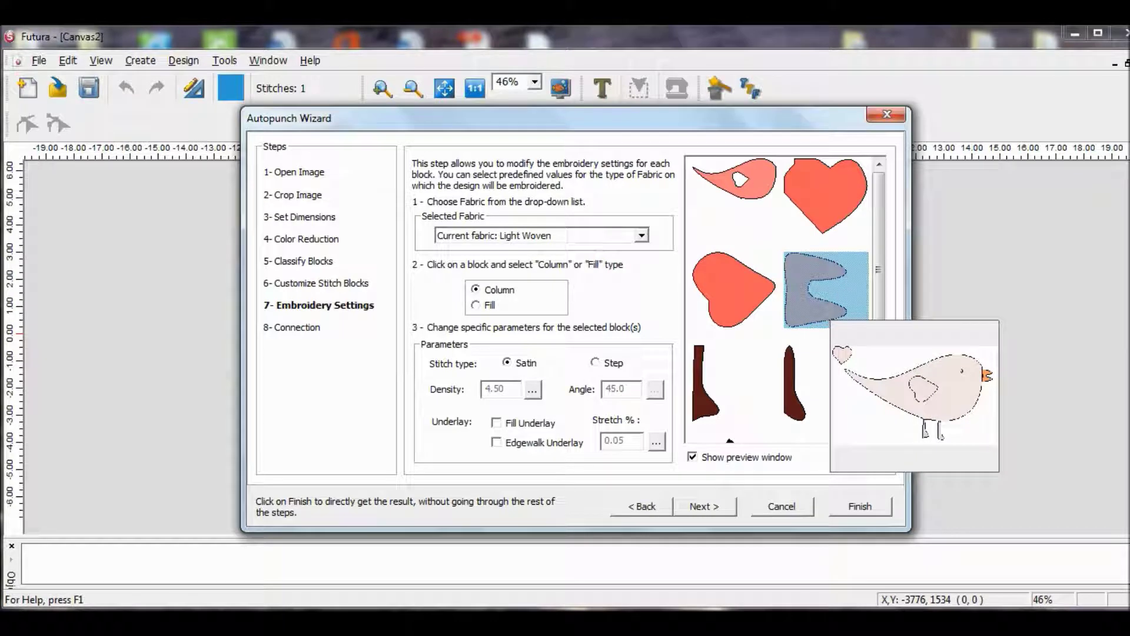
left_click(733, 378)
left_click(826, 379)
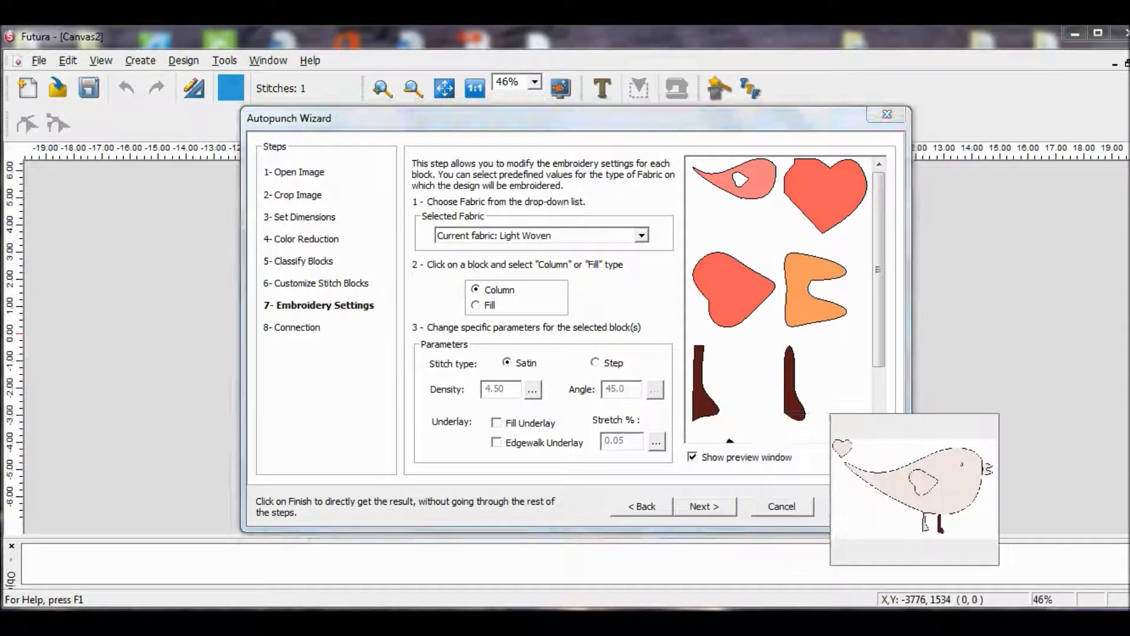
left_click_drag(878, 270, 878, 330)
left_click(730, 385)
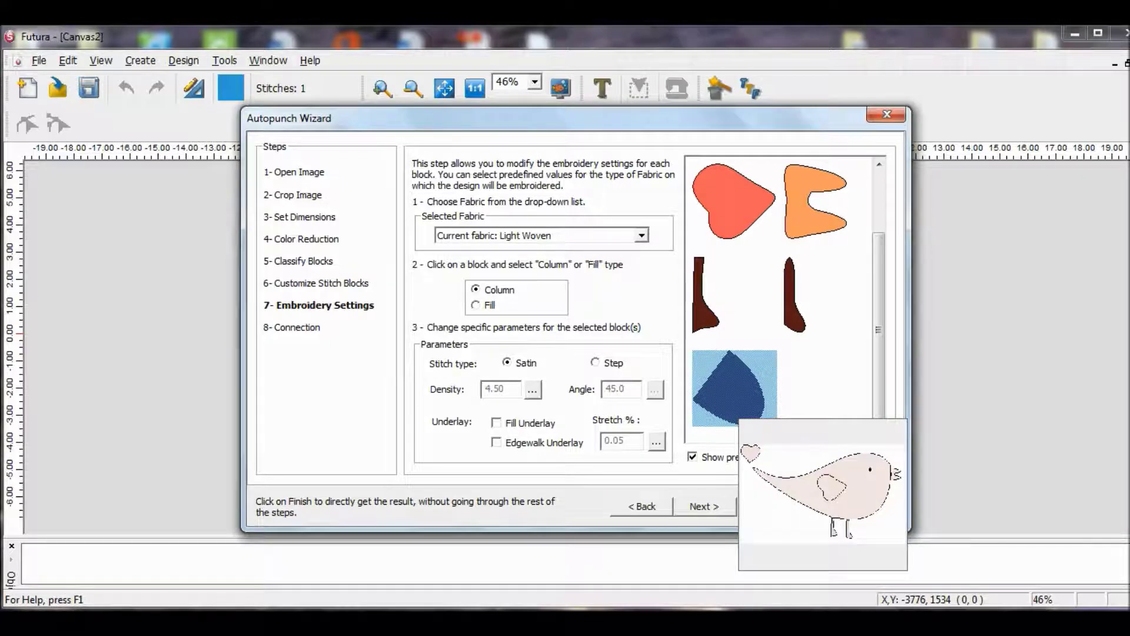
left_click(704, 506)
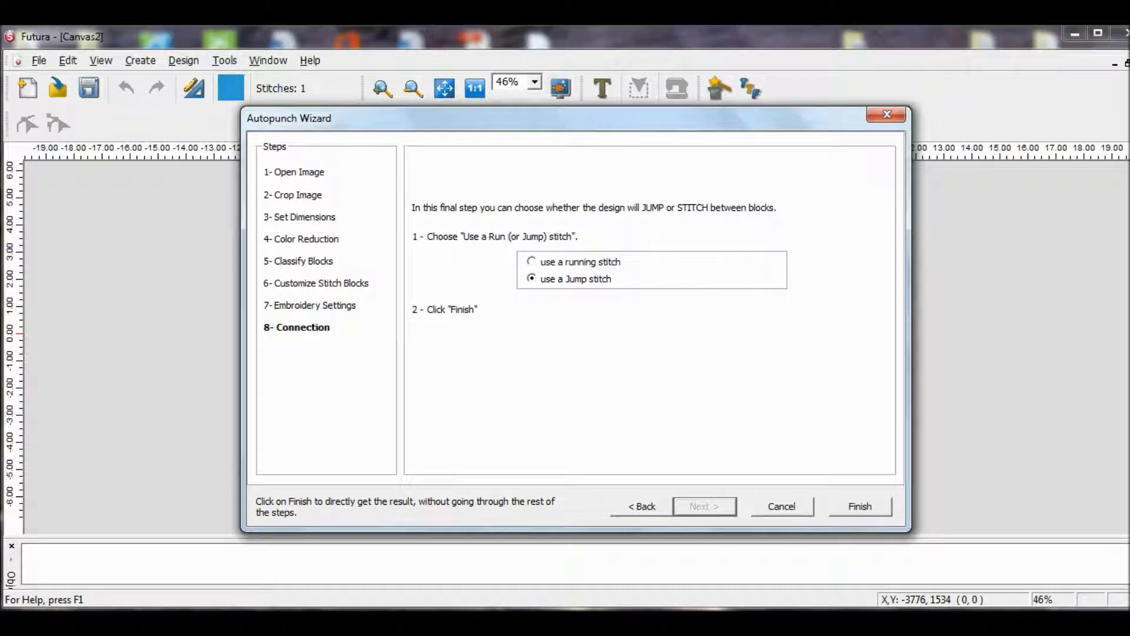
left_click(846, 506)
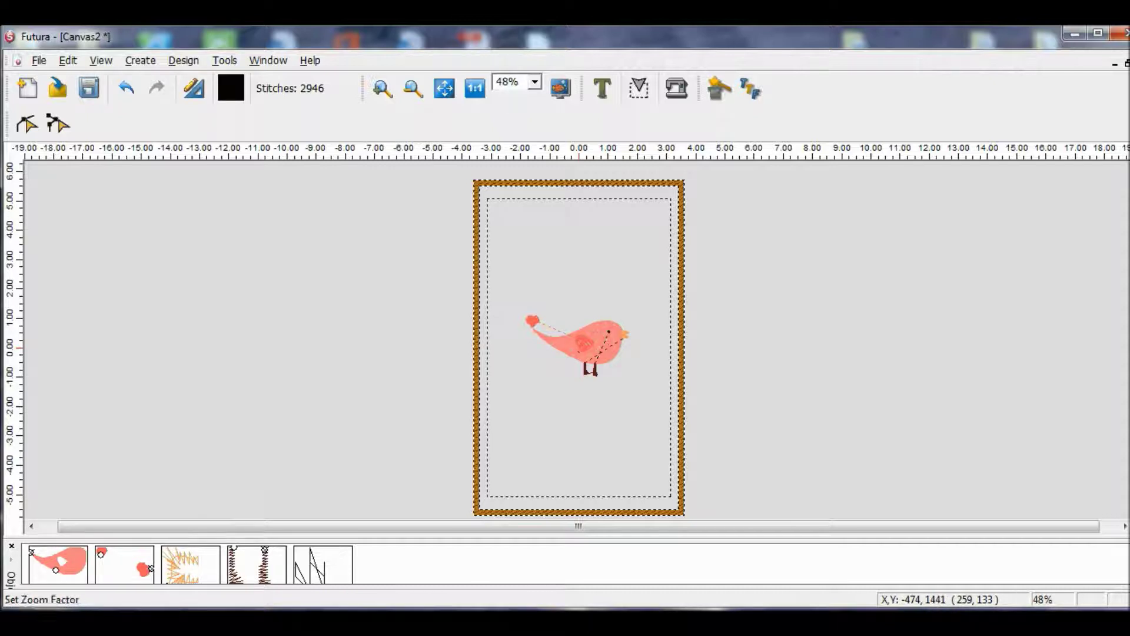
View the bird design at 100% and switch the hoop to Small.
left_click(534, 82)
left_click(507, 134)
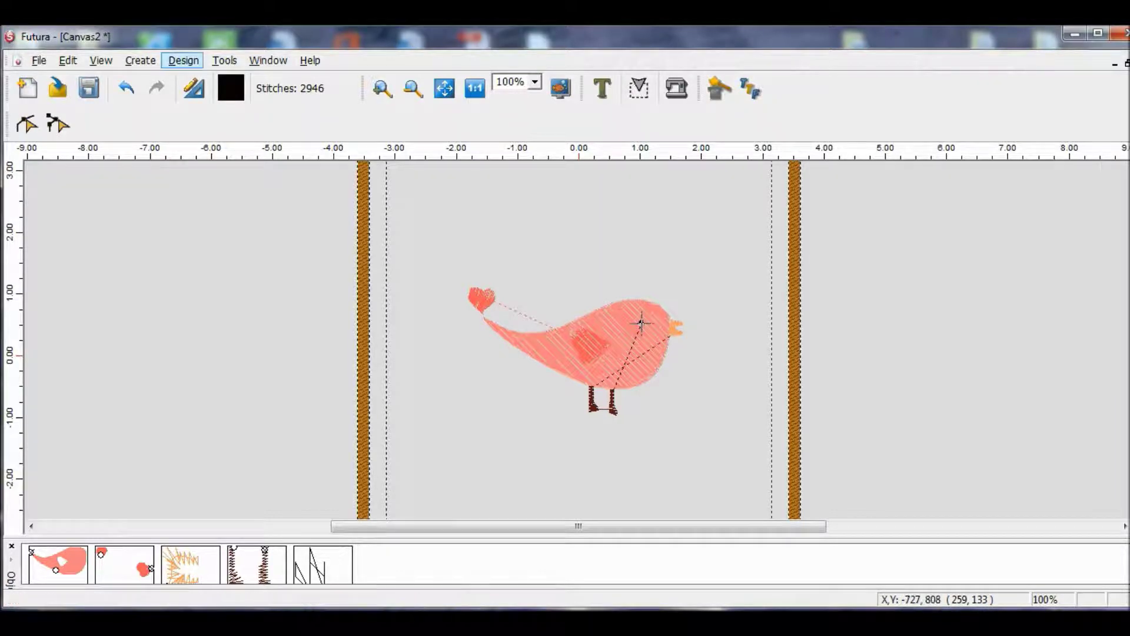
left_click(225, 60)
mouse_move(261, 162)
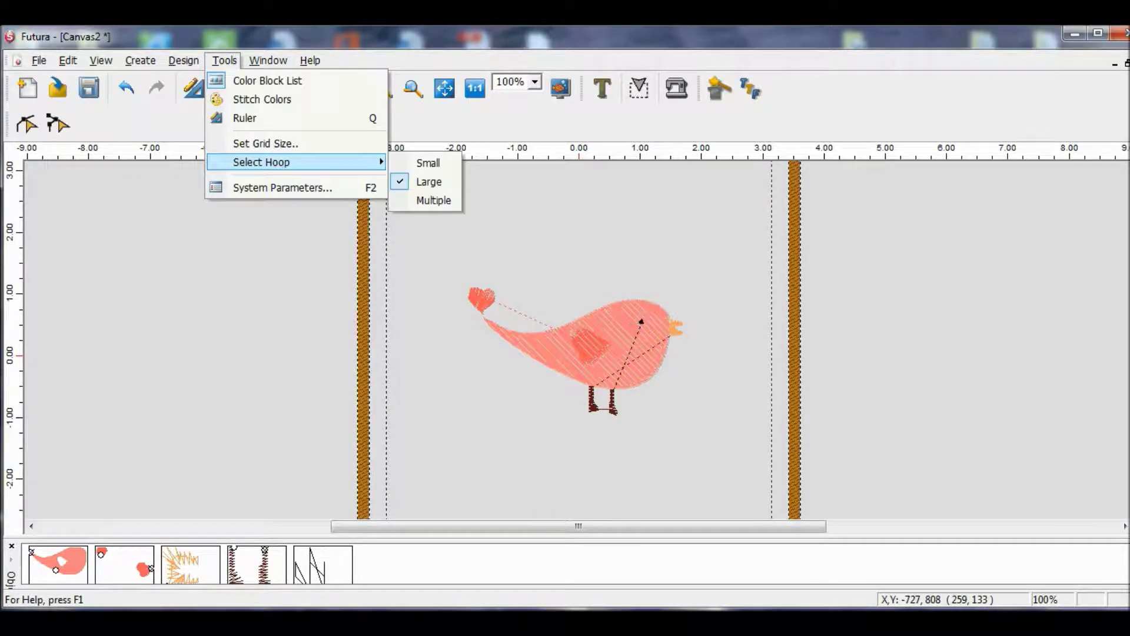
left_click(428, 162)
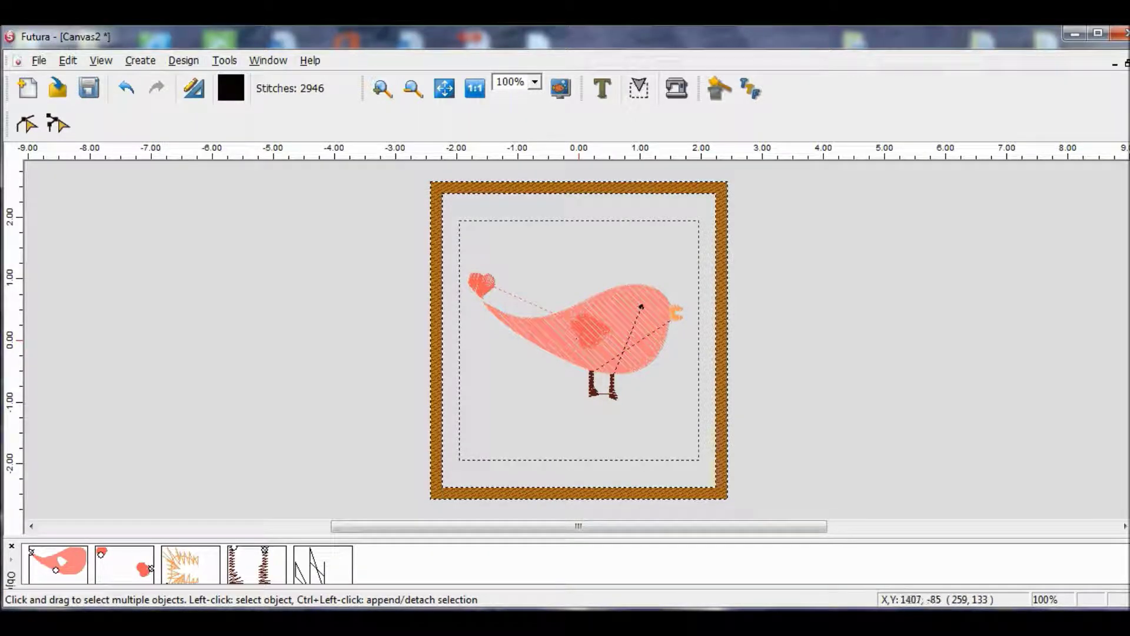
Move the wing heart out of the bird's body to the empty area below the tail.
scroll(578, 330, "down", 1)
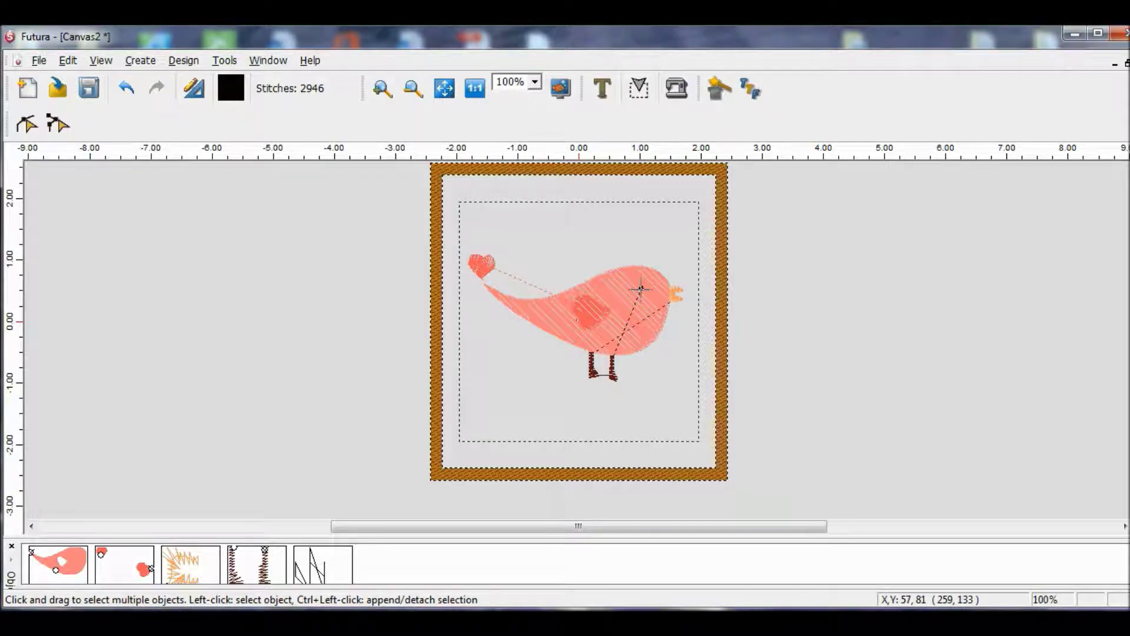
left_click(583, 311)
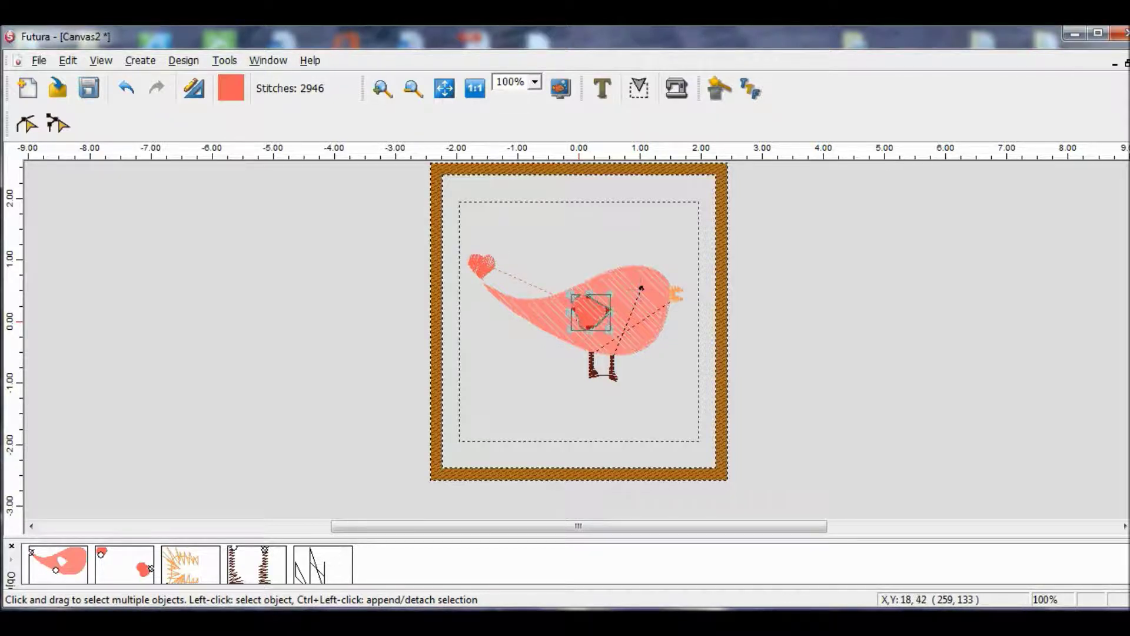
left_click_drag(583, 312, 489, 382)
key("Return")
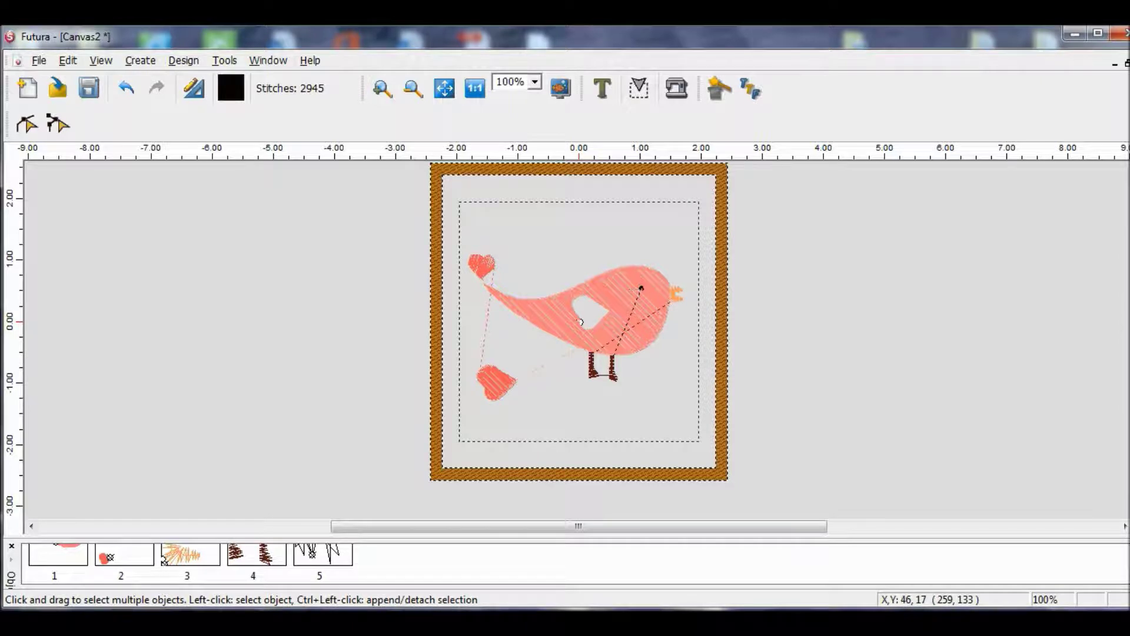
Open the bird body for outline editing and delete the selected outline point on its lower edge.
left_click(640, 288)
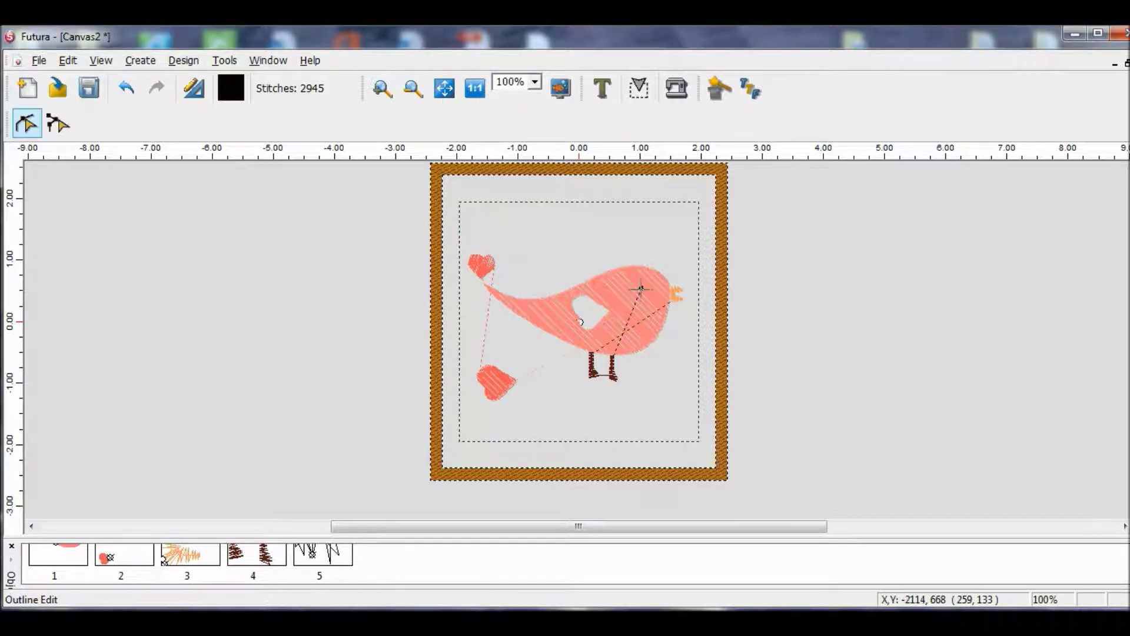
left_click(26, 122)
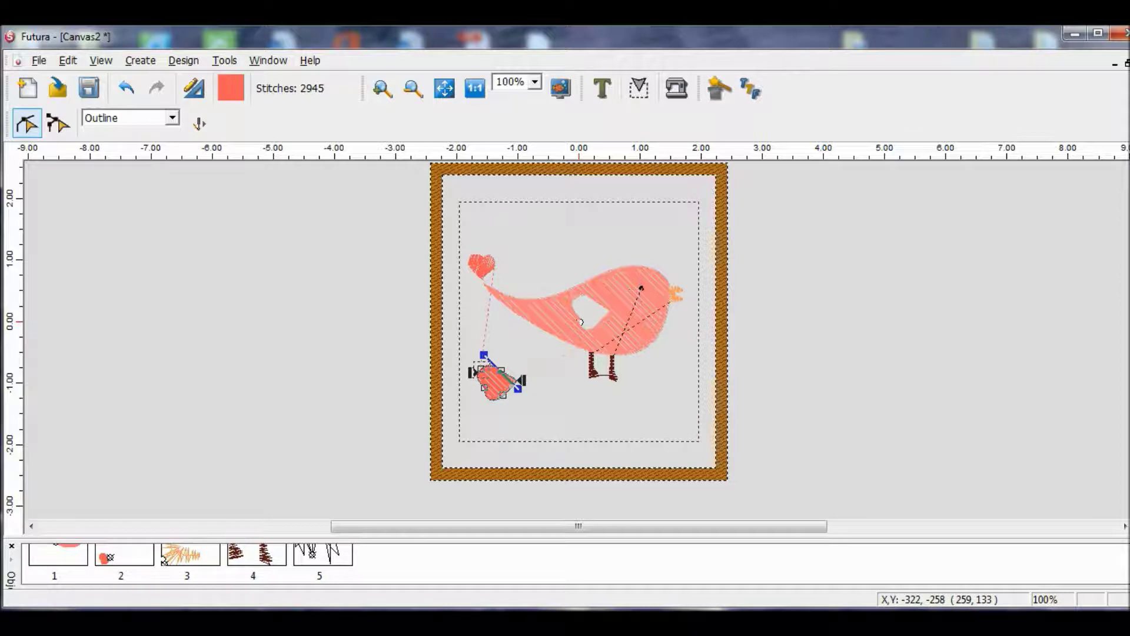
left_click(563, 340)
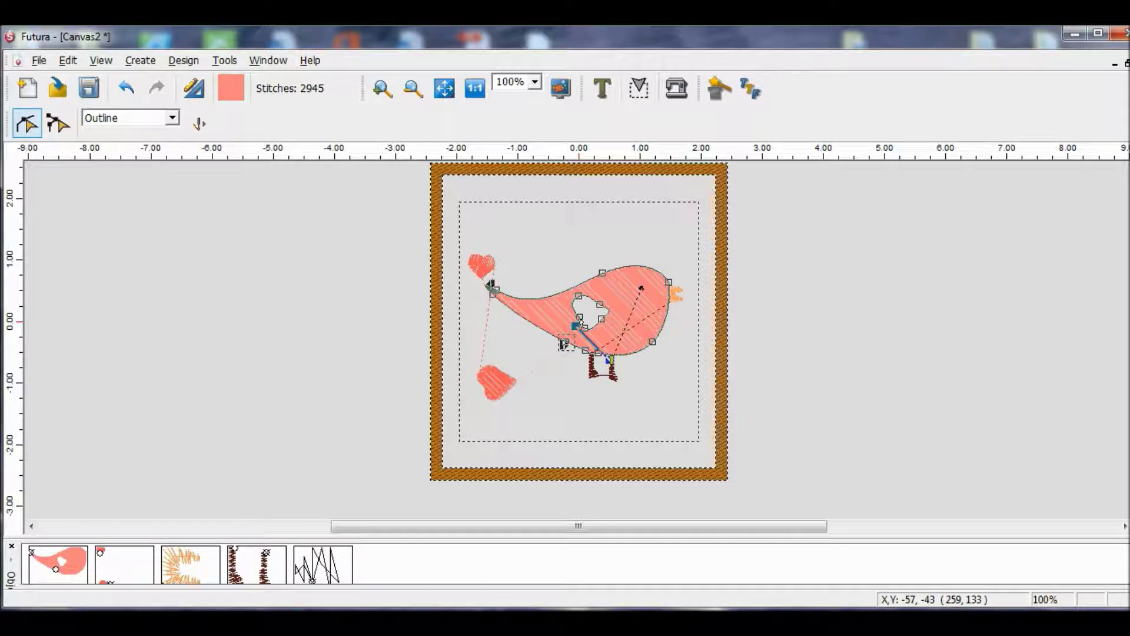
left_click(641, 289)
right_click(602, 320)
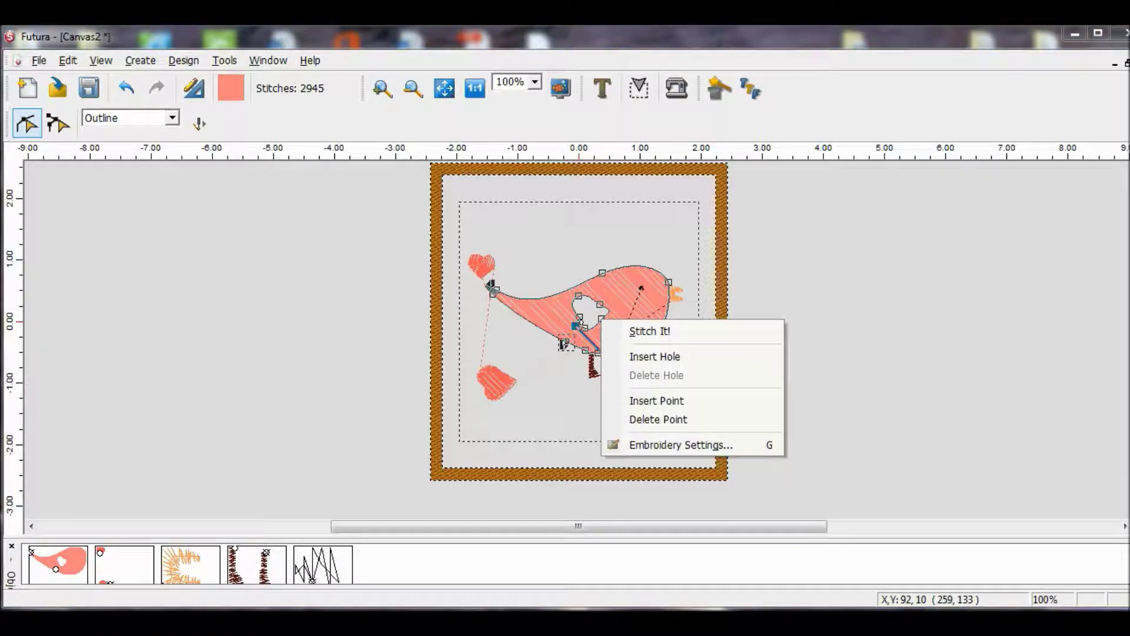
left_click(658, 419)
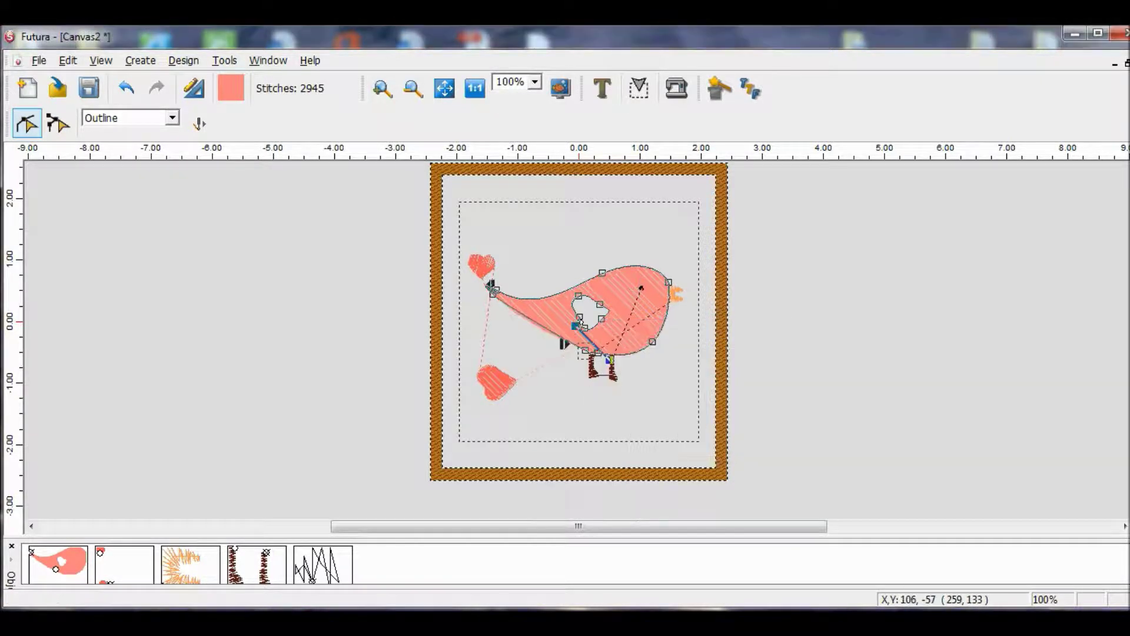
Delete the wing-shaped hole from the bird body's outline and regenerate its stitches.
right_click(601, 317)
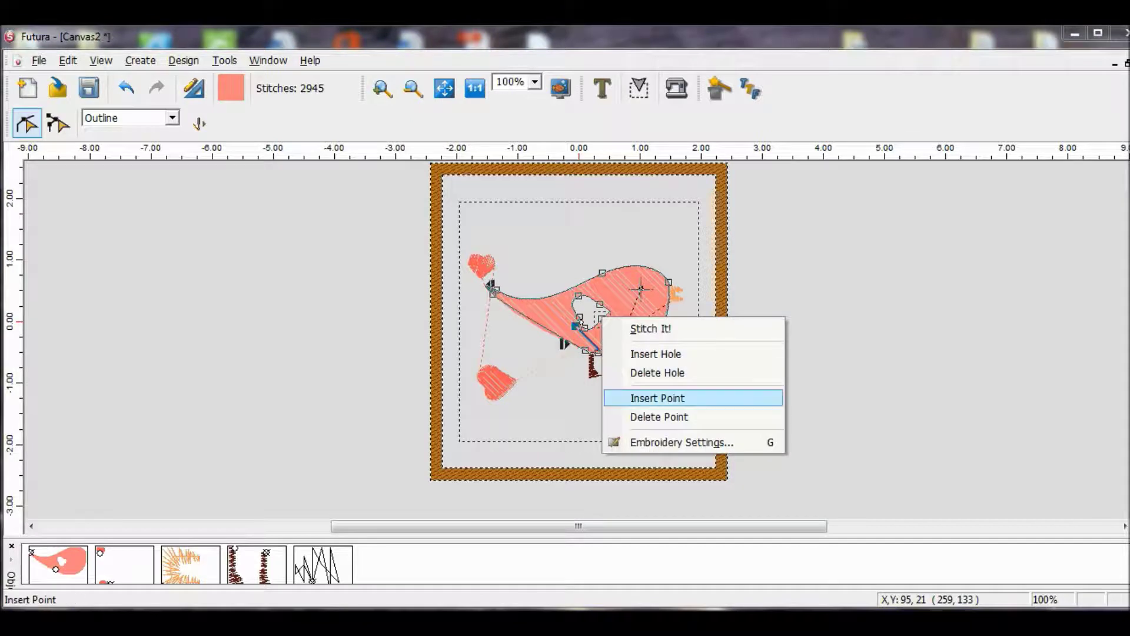
left_click(657, 372)
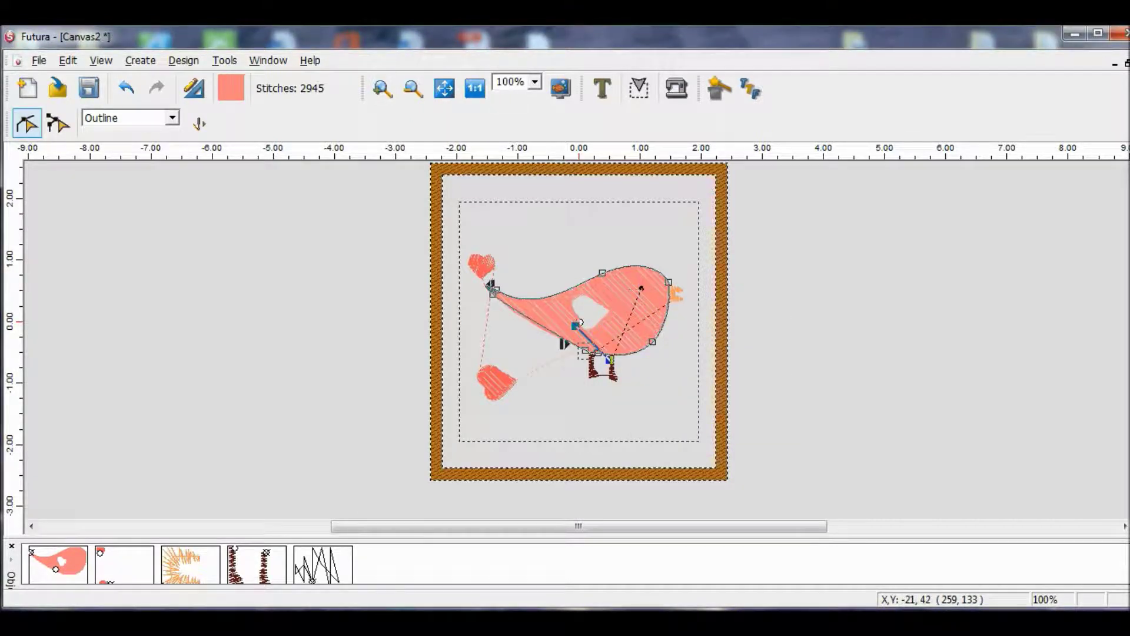
left_click(199, 123)
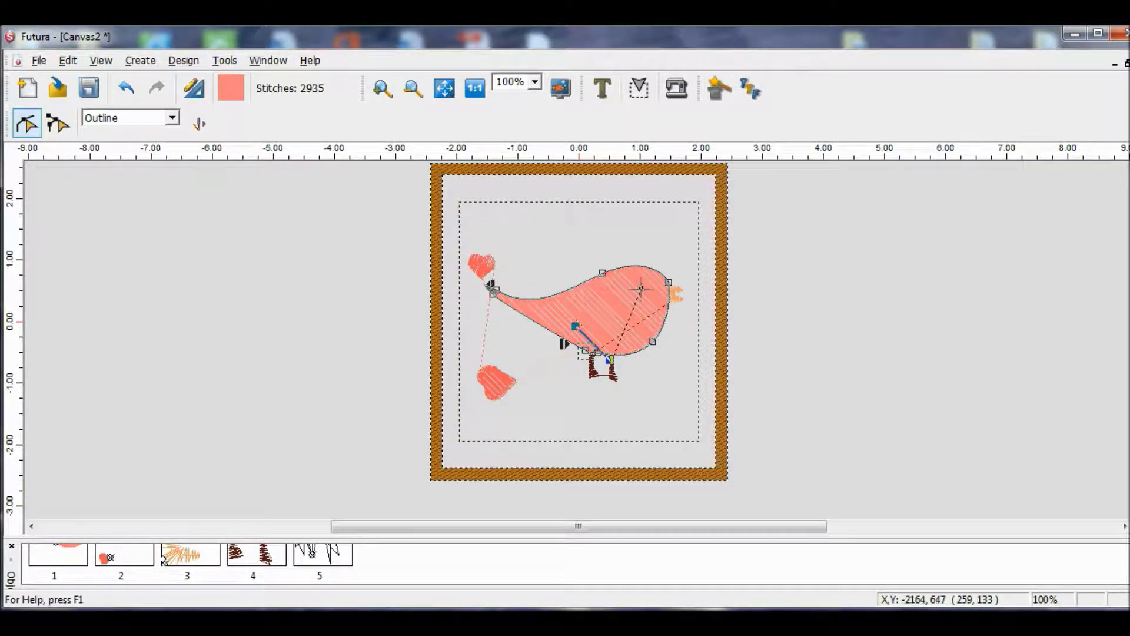
Apply the Applique stitch type to the bird body with First Hold down line and Overlock stitches turned off, and close the embroidery settings.
left_click(184, 60)
key("Return")
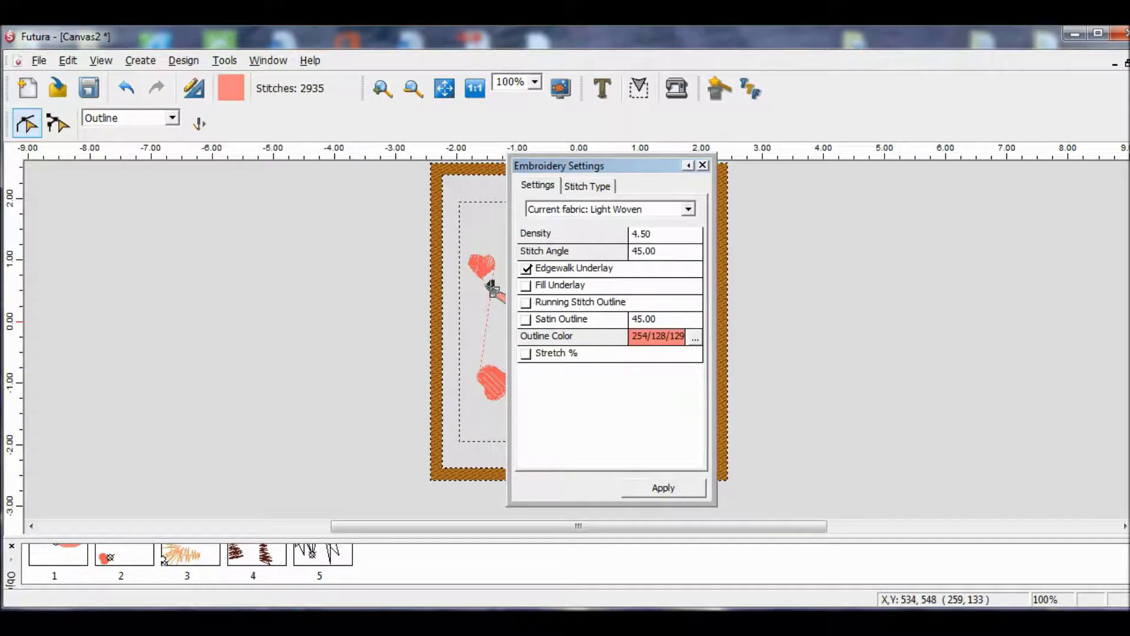
left_click_drag(559, 165, 840, 186)
left_click(868, 206)
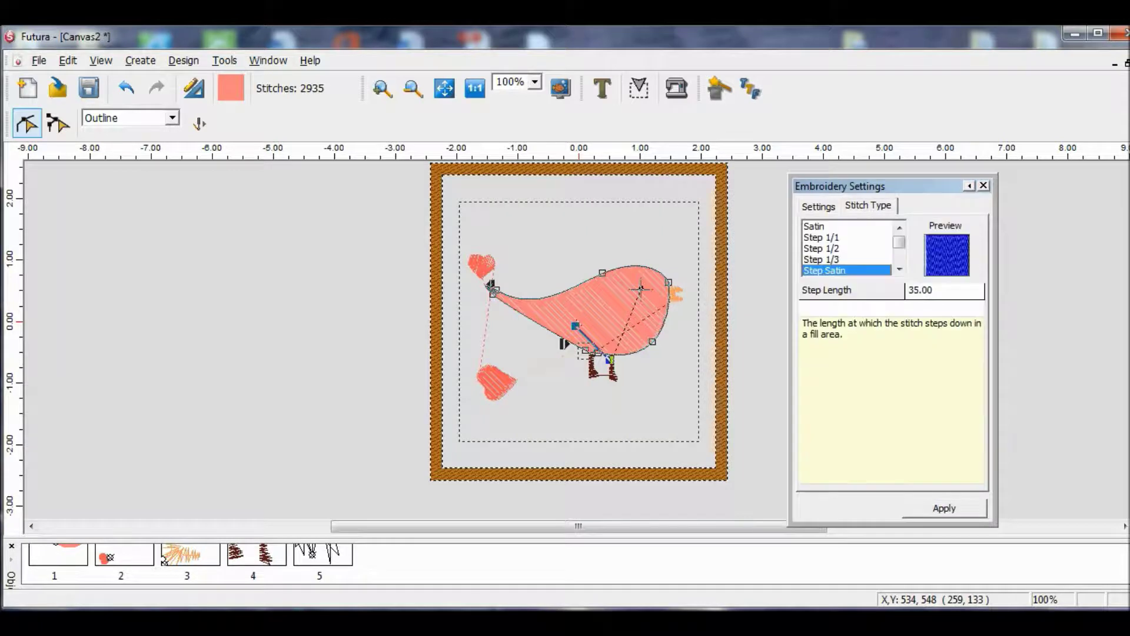
left_click_drag(898, 240, 899, 255)
left_click(821, 270)
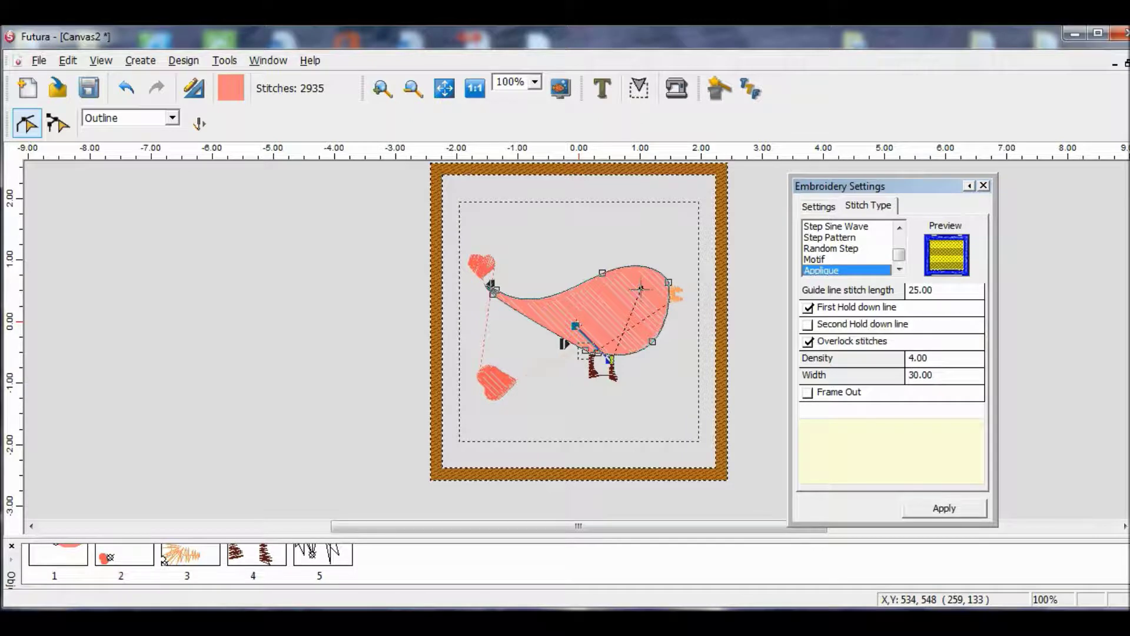
left_click(808, 341)
left_click(807, 307)
left_click(943, 507)
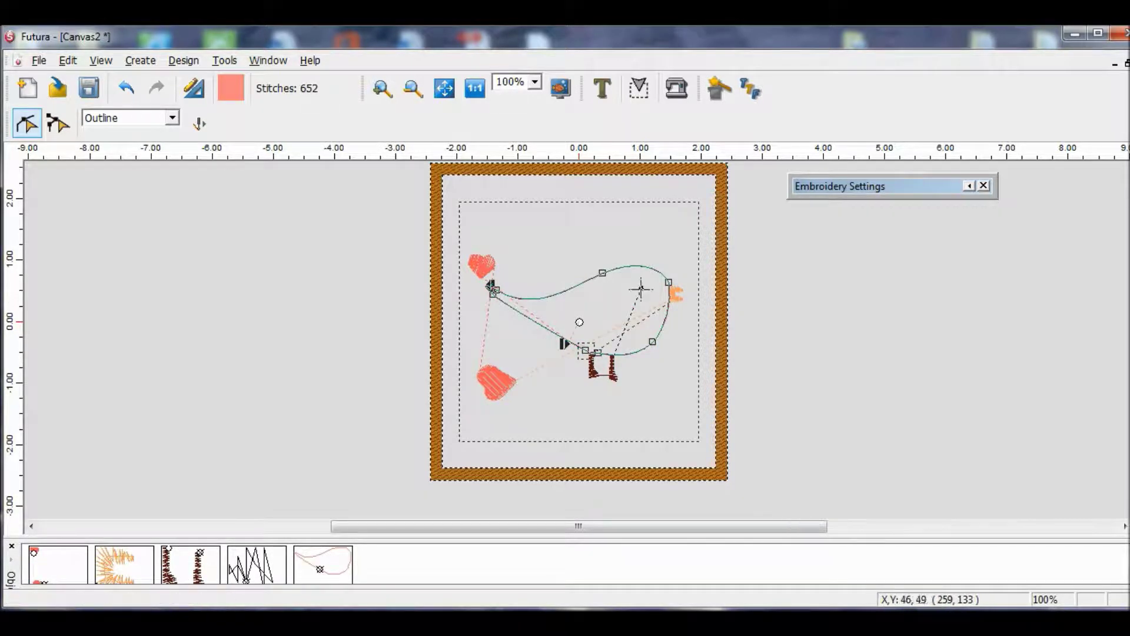
left_click(984, 185)
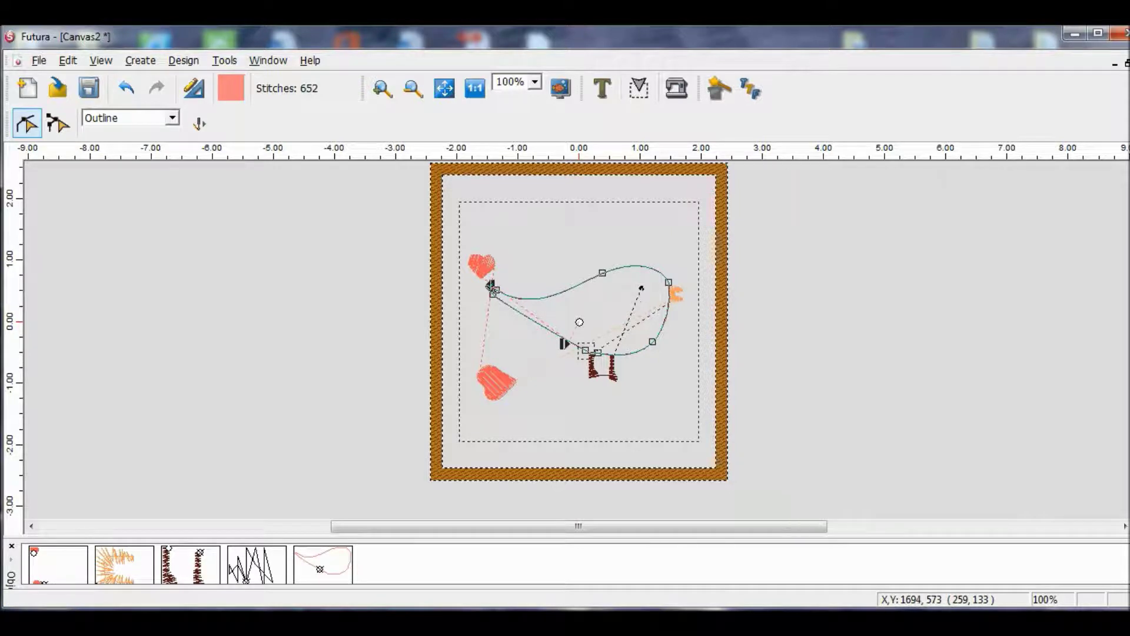
Show the design in Realistic View at 500% zoom and leave outline editing.
left_click(100, 60)
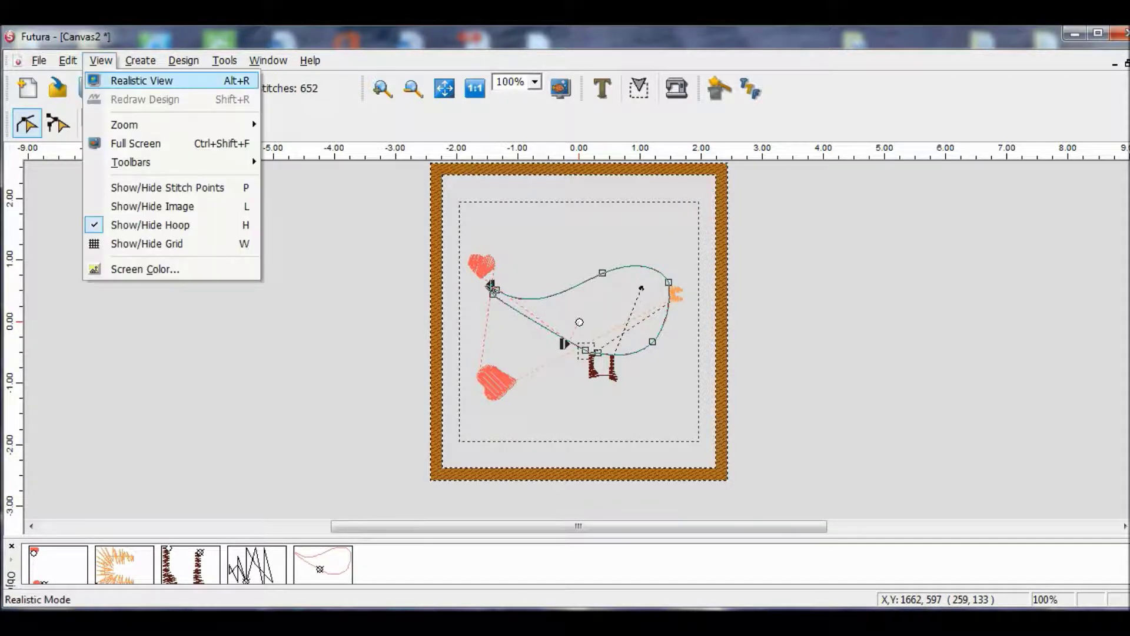
left_click(142, 80)
left_click(534, 82)
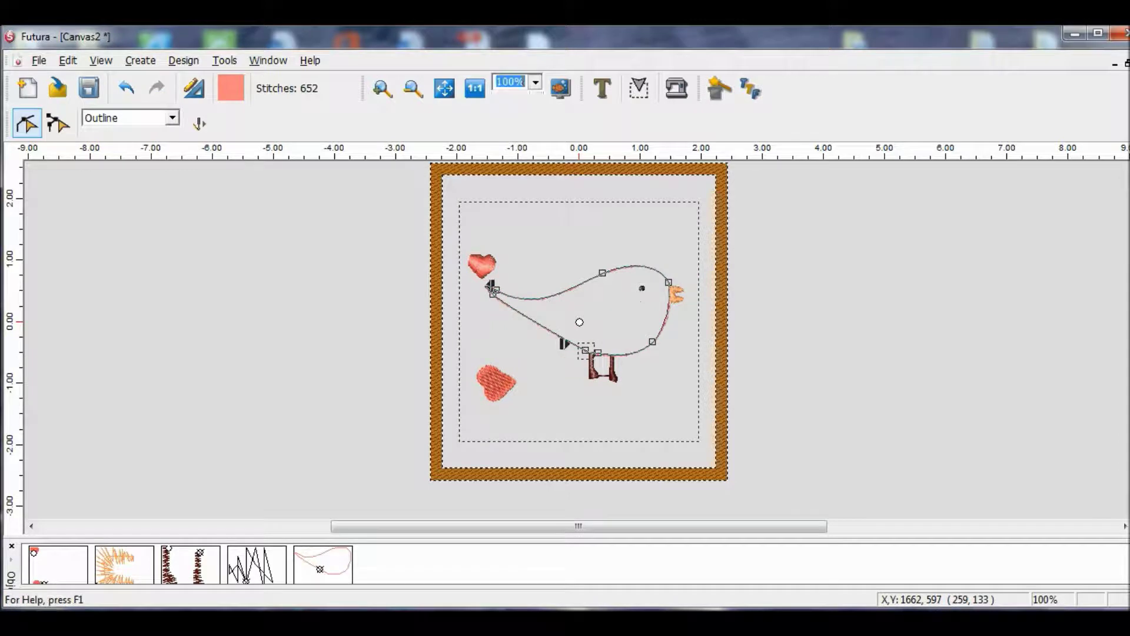
left_click(510, 147)
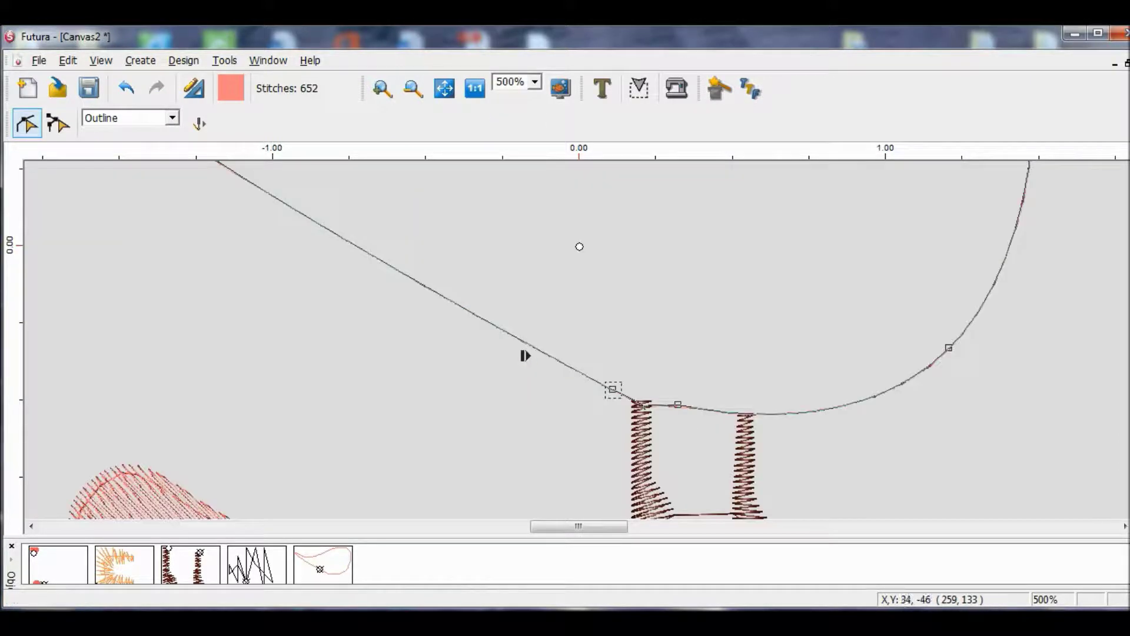
left_click(67, 60)
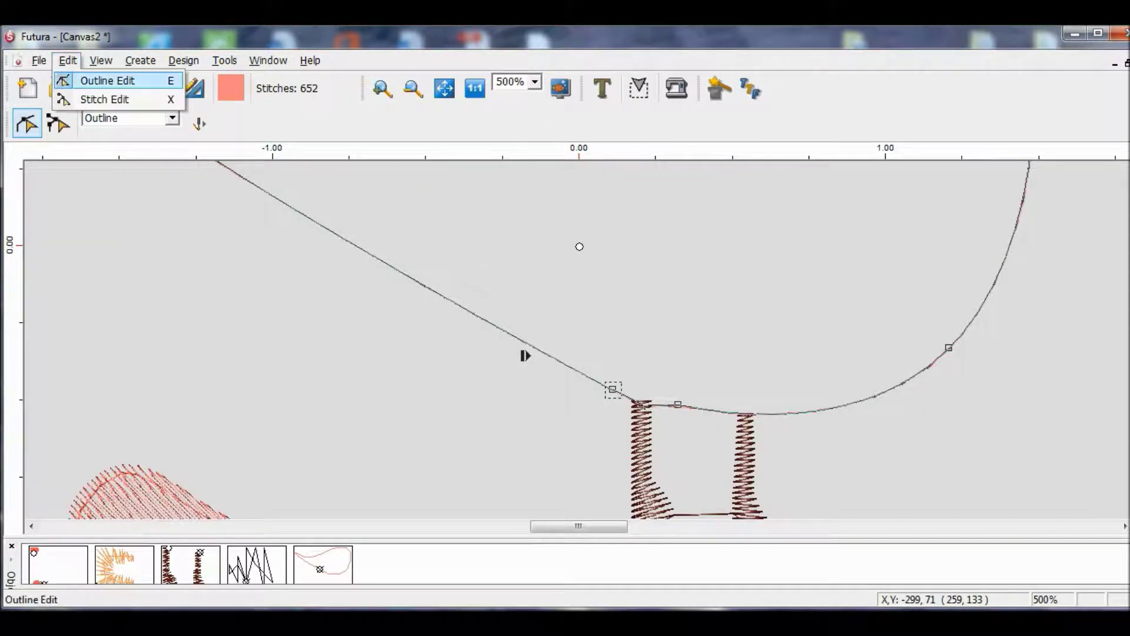
left_click(90, 82)
left_click(67, 60)
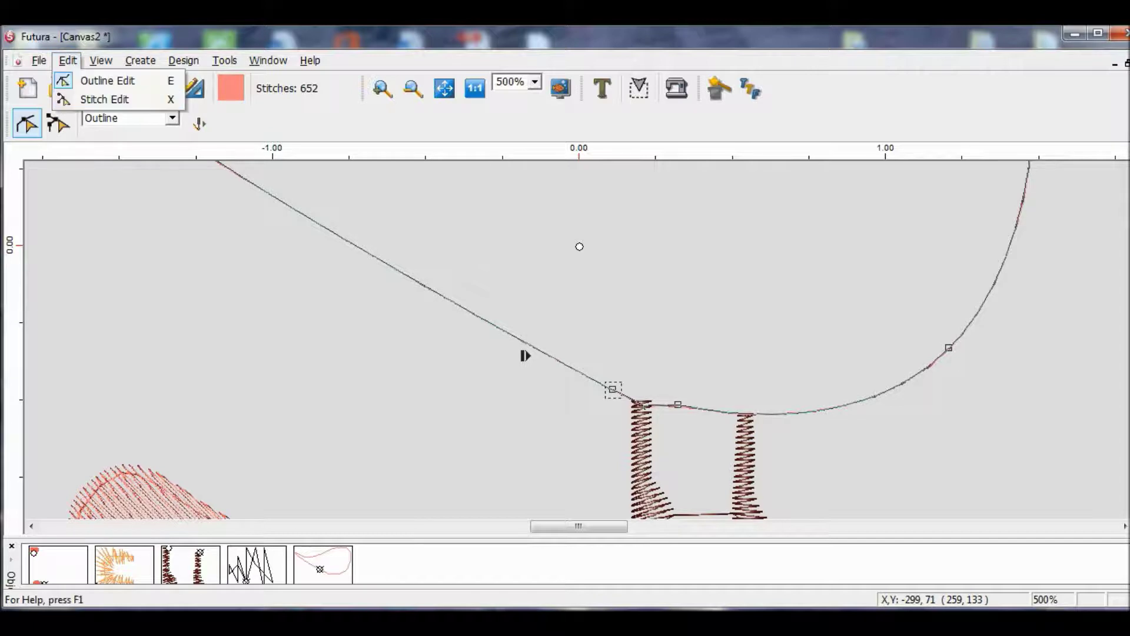
left_click(64, 81)
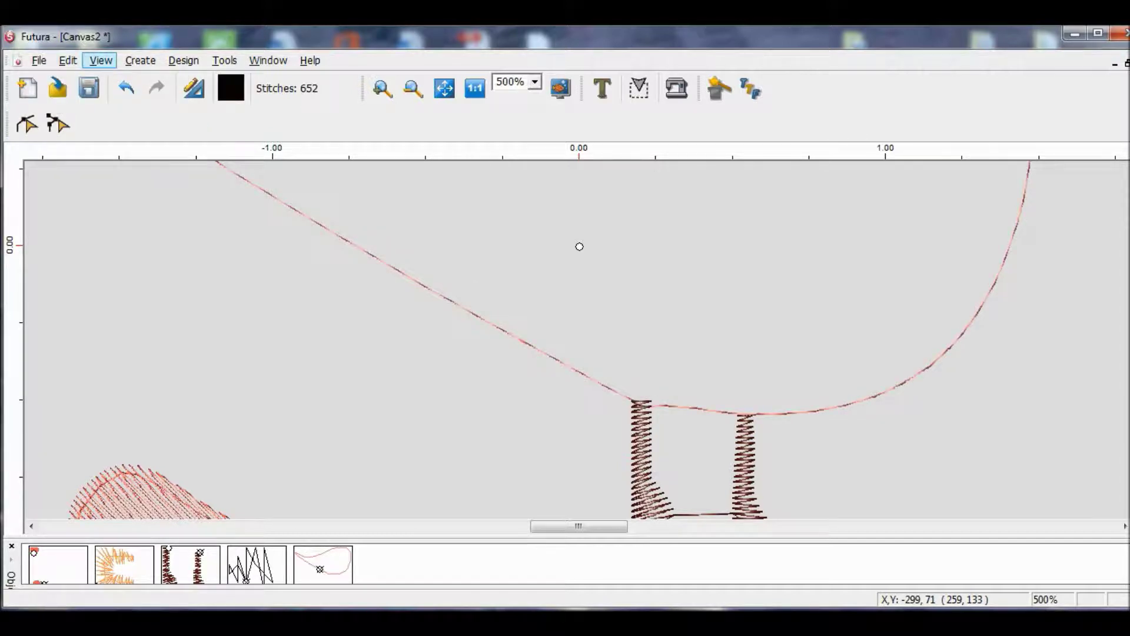
Compare the applique outline with Realistic View off and on, and set the zoom to 200%.
key("Down")
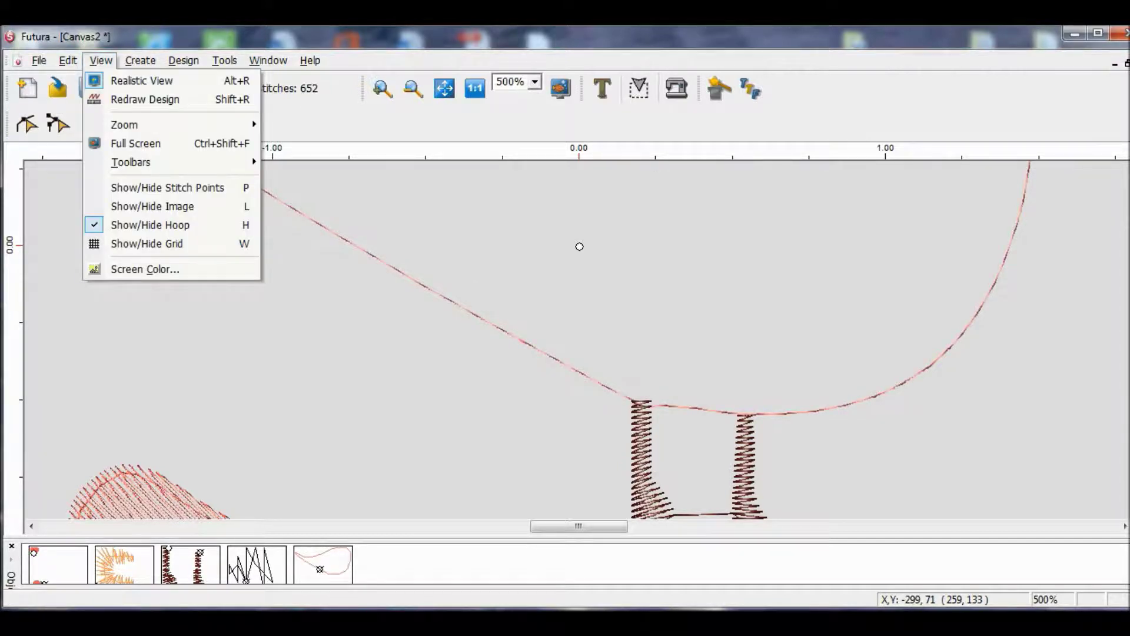
key("Return")
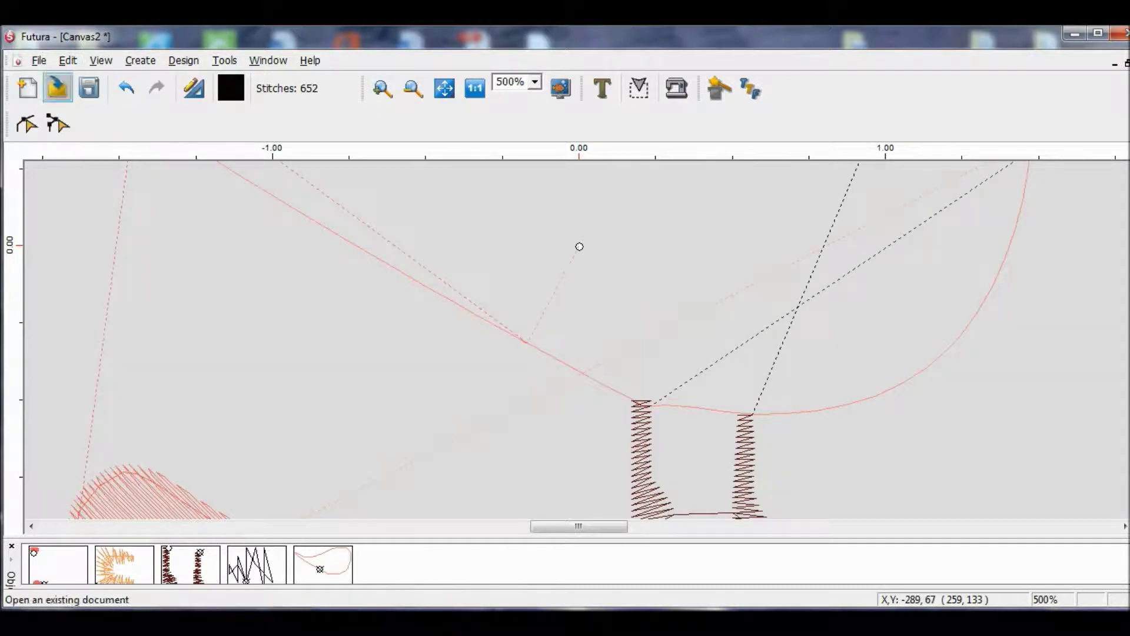
key("Down")
key("Return")
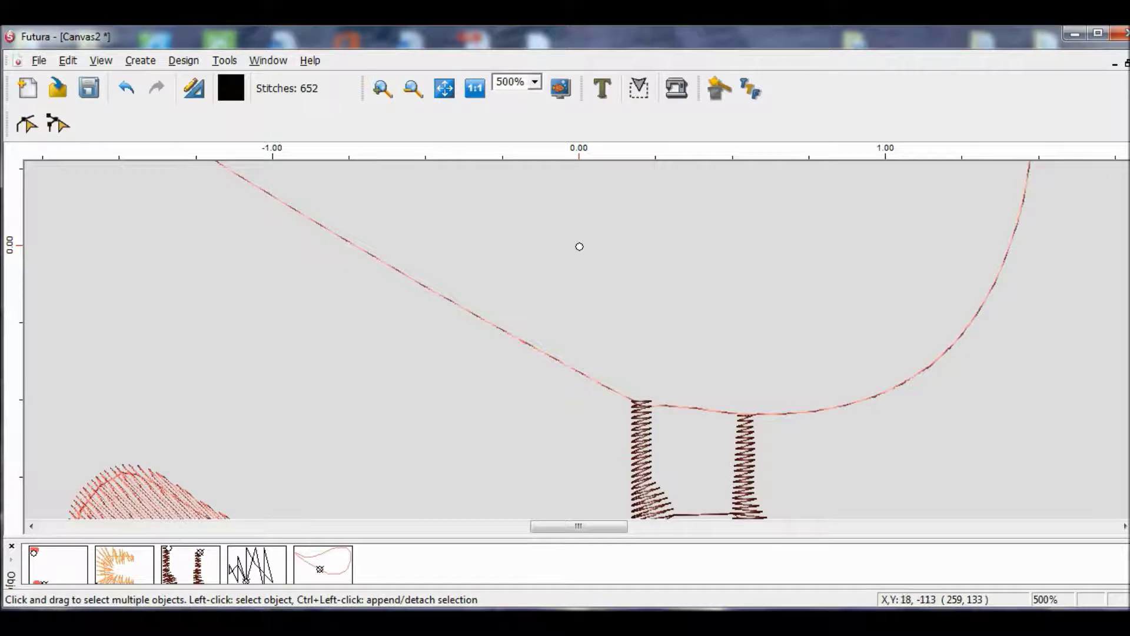
left_click(534, 82)
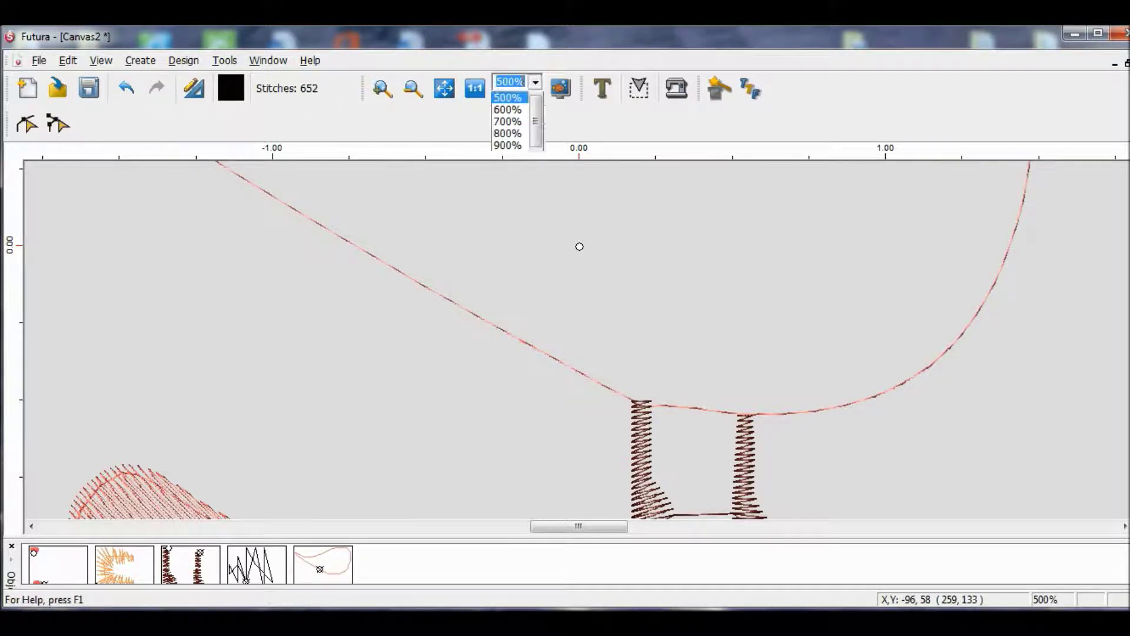
key("Up")
key("Return")
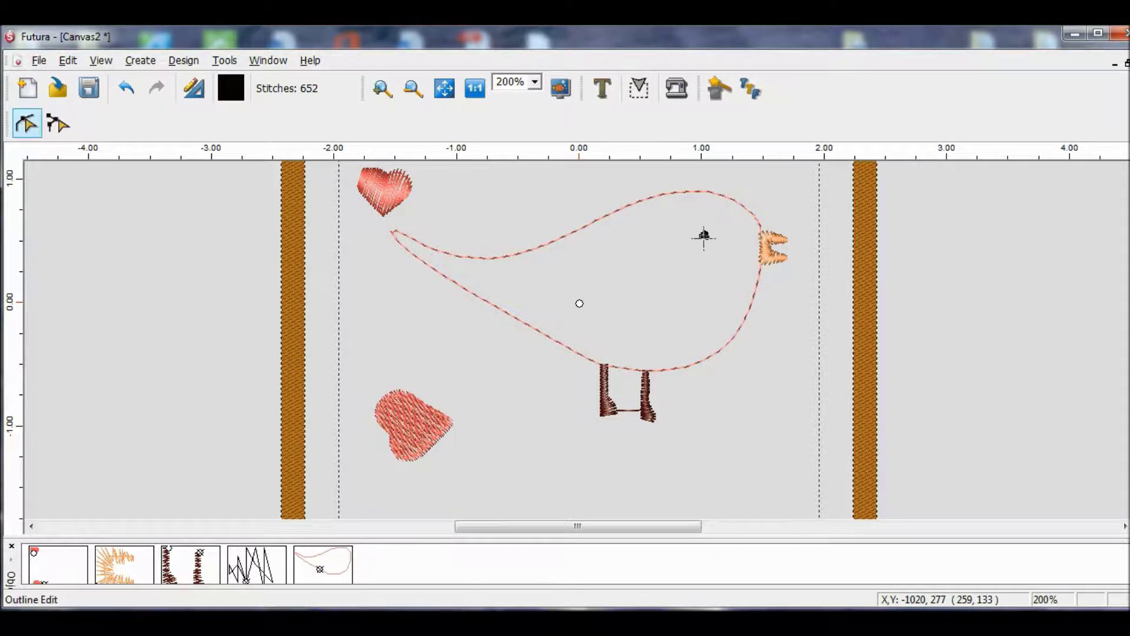
Select the detached wing heart in Outline Edit and choose Step Pattern as its stitch type in the embroidery settings.
left_click(27, 124)
left_click(382, 402)
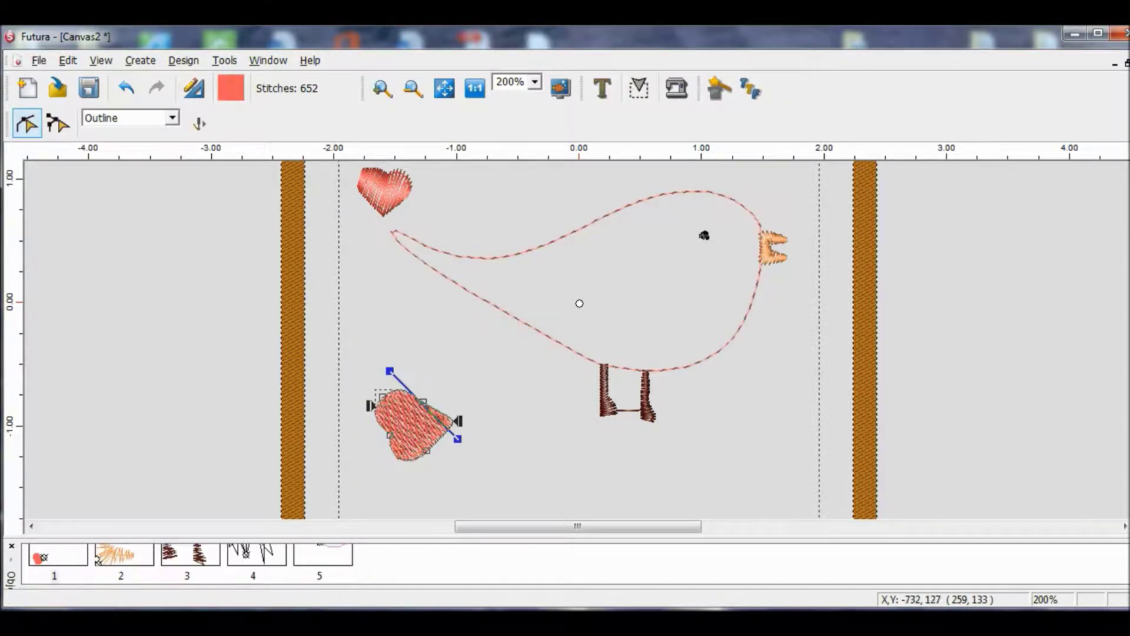
left_click(183, 60)
left_click(241, 237)
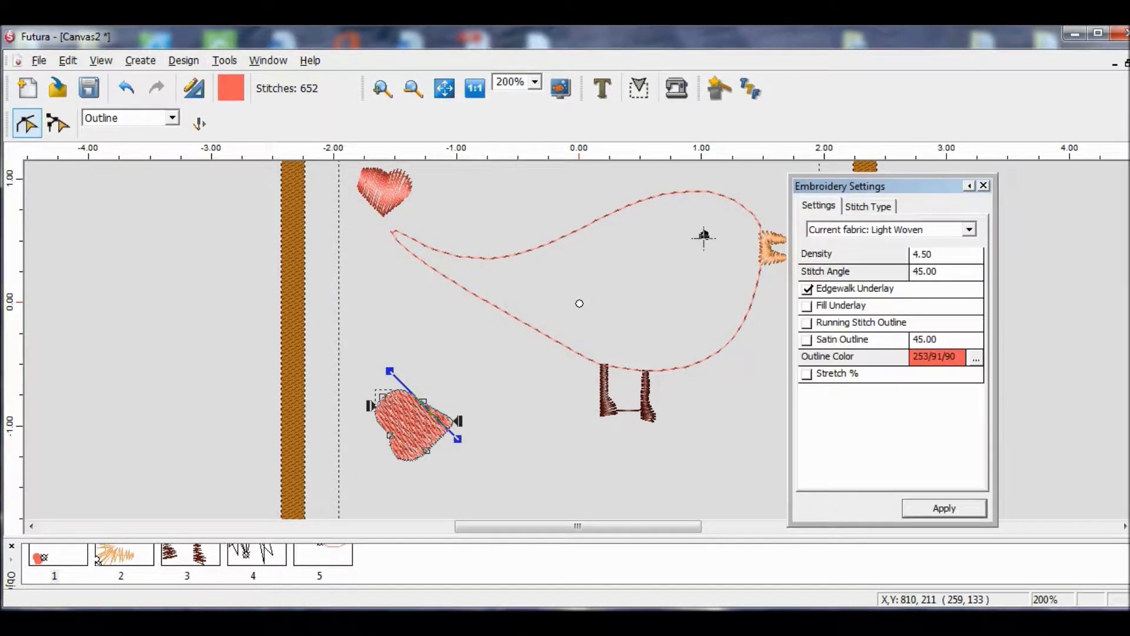
left_click(867, 206)
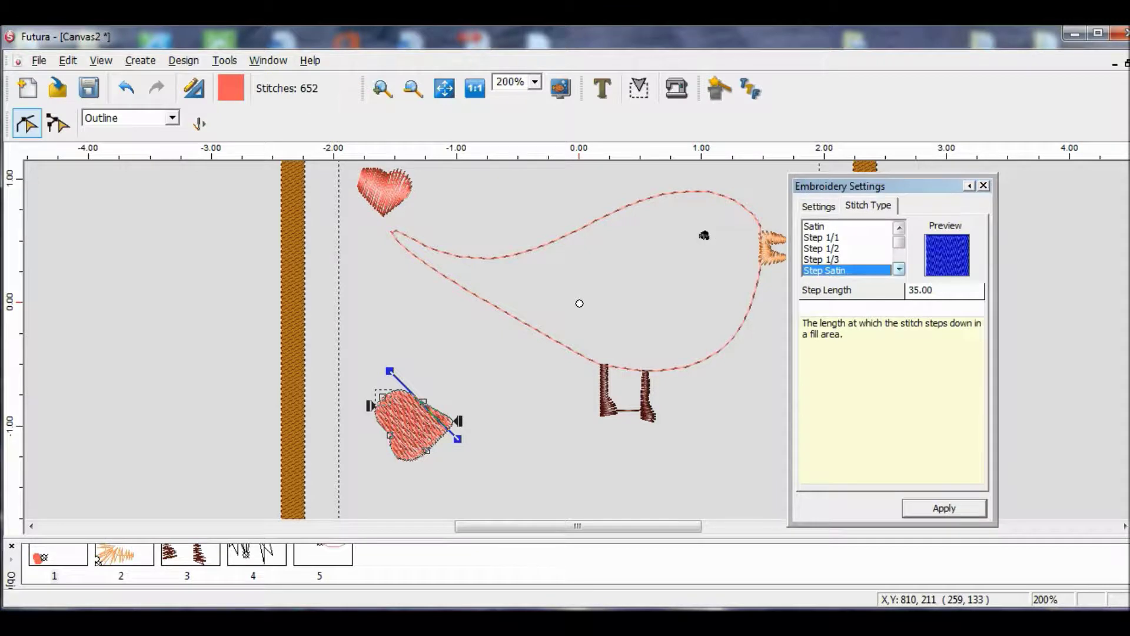
left_click(898, 269)
scroll(704, 236, "down", 1)
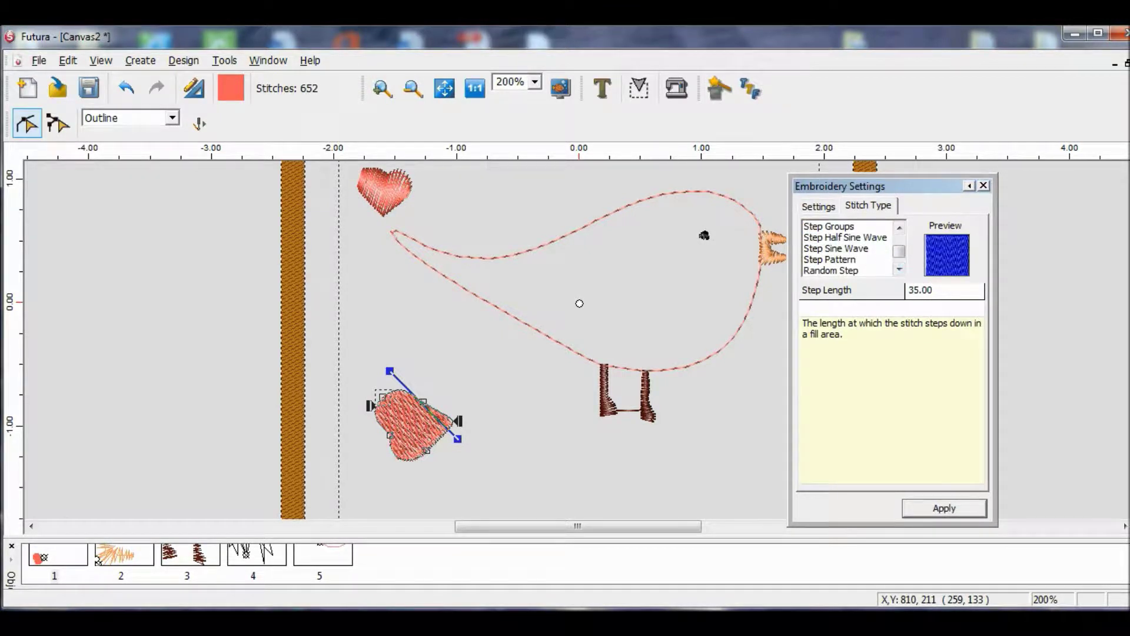
left_click(845, 259)
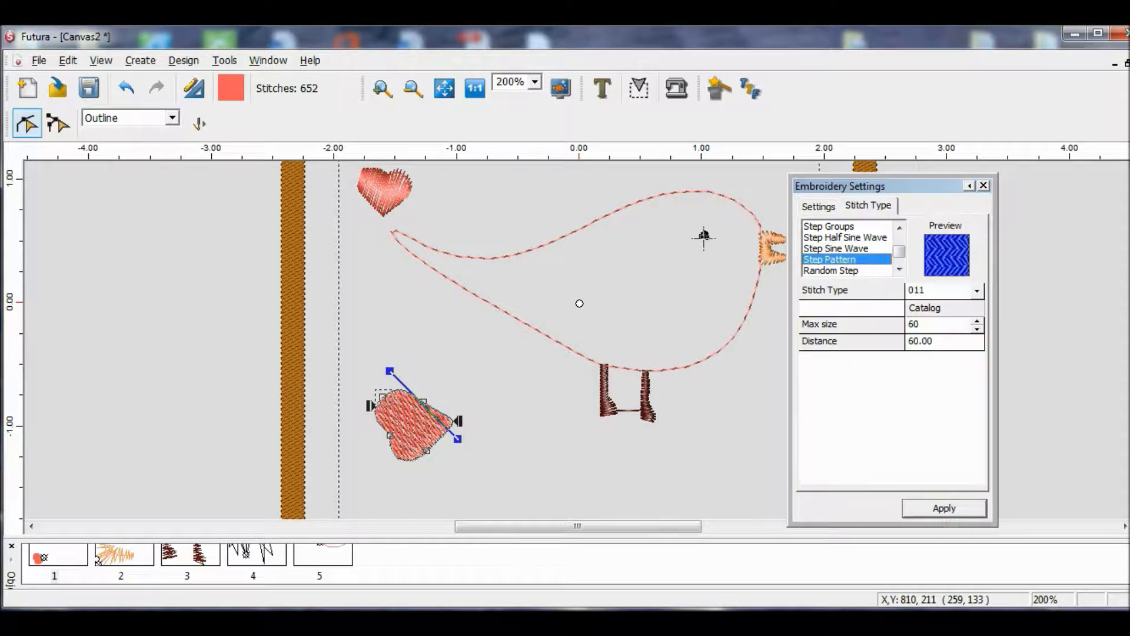
Choose pattern 041 from the Step Pattern catalog, apply it to the wing heart, close the embroidery settings and leave outline editing.
left_click(925, 307)
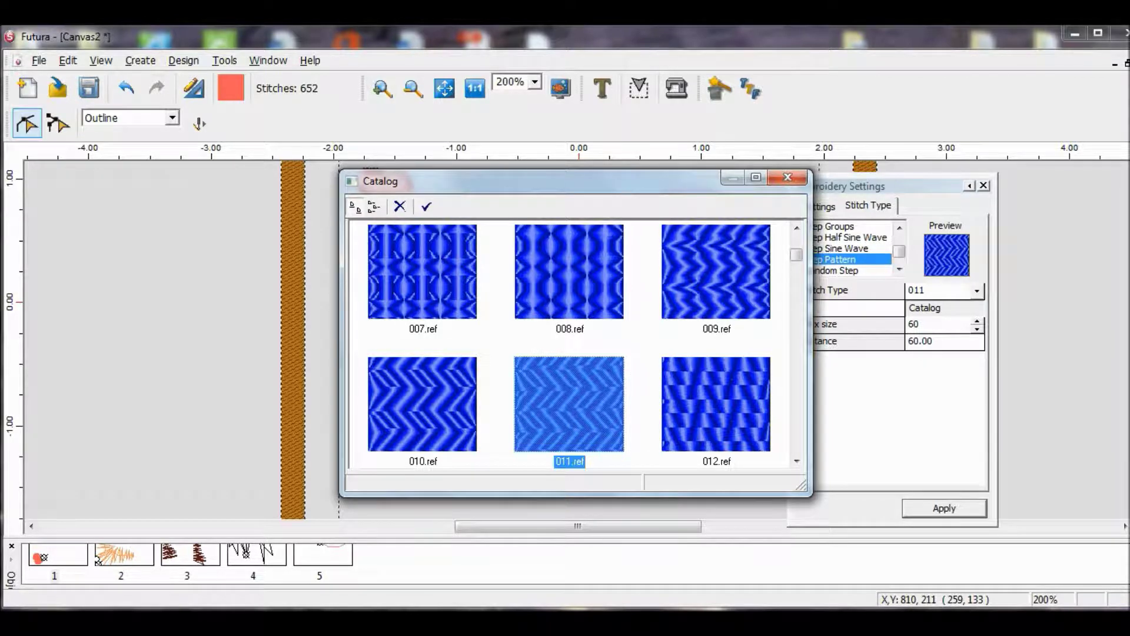
left_click(796, 461)
left_click(796, 460)
left_click(796, 461)
left_click(796, 460)
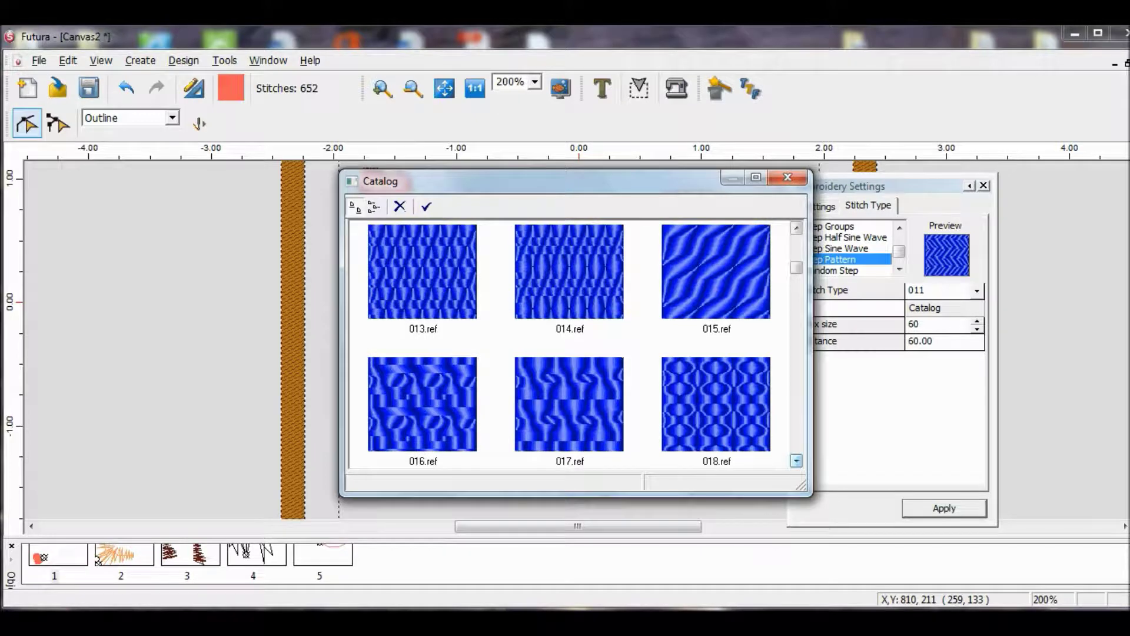
scroll(795, 460, "down", 9)
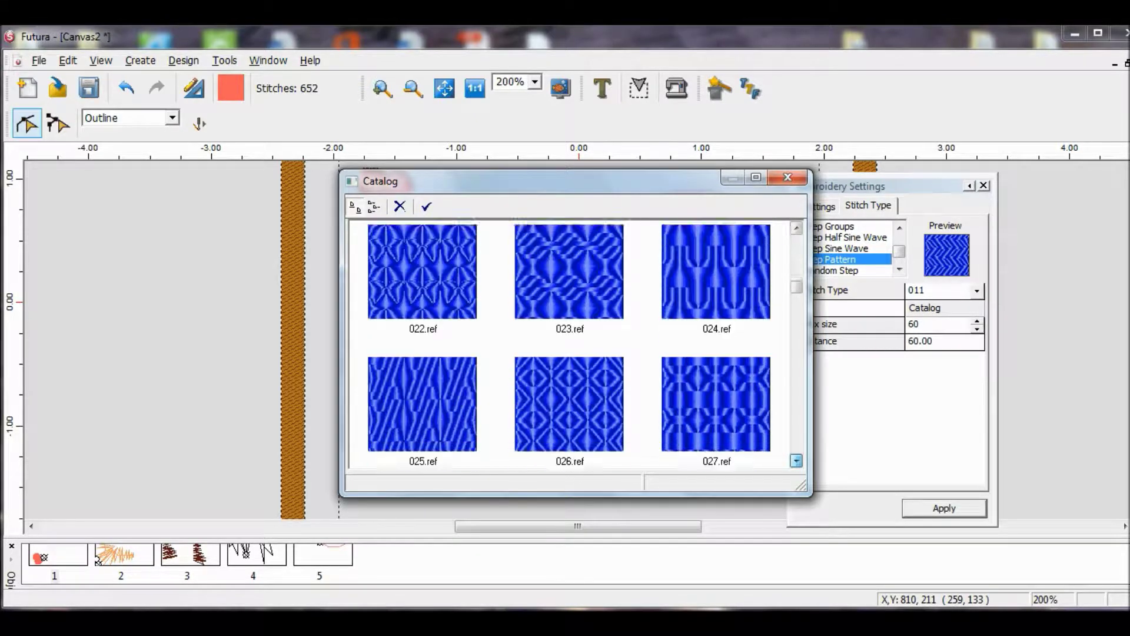
scroll(795, 460, "down", 9)
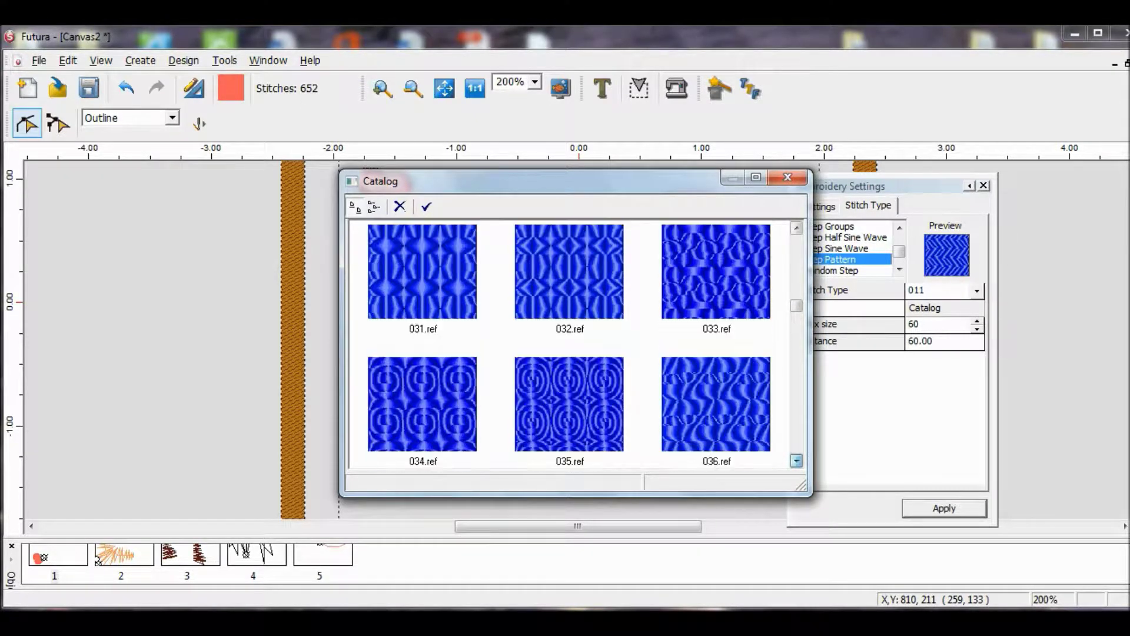
scroll(795, 461, "down", 8)
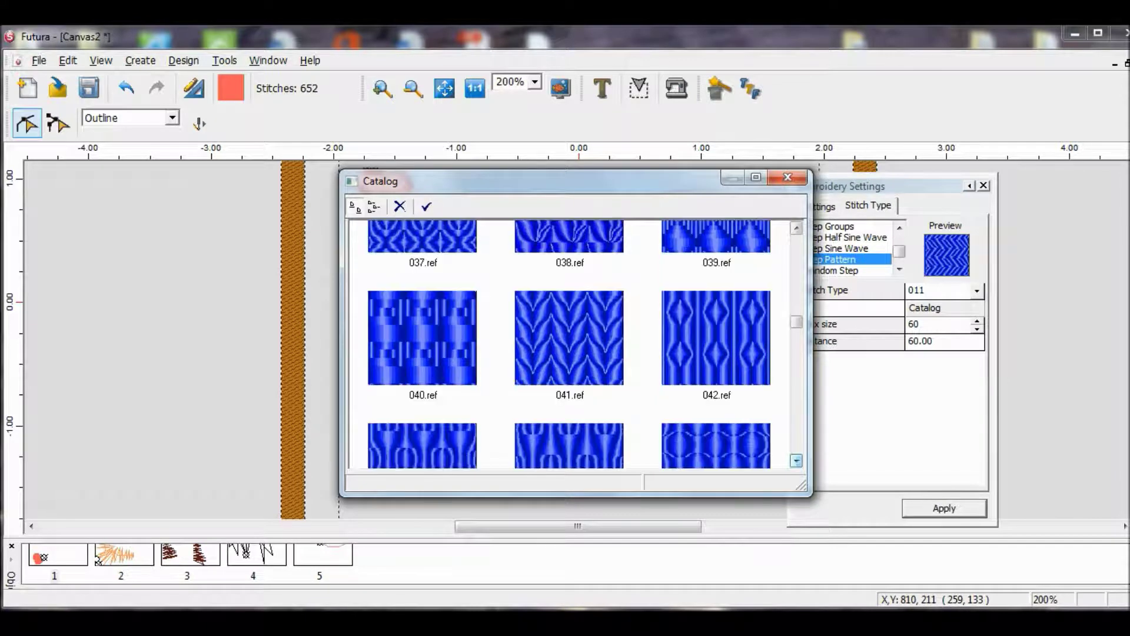
double_click(736, 335)
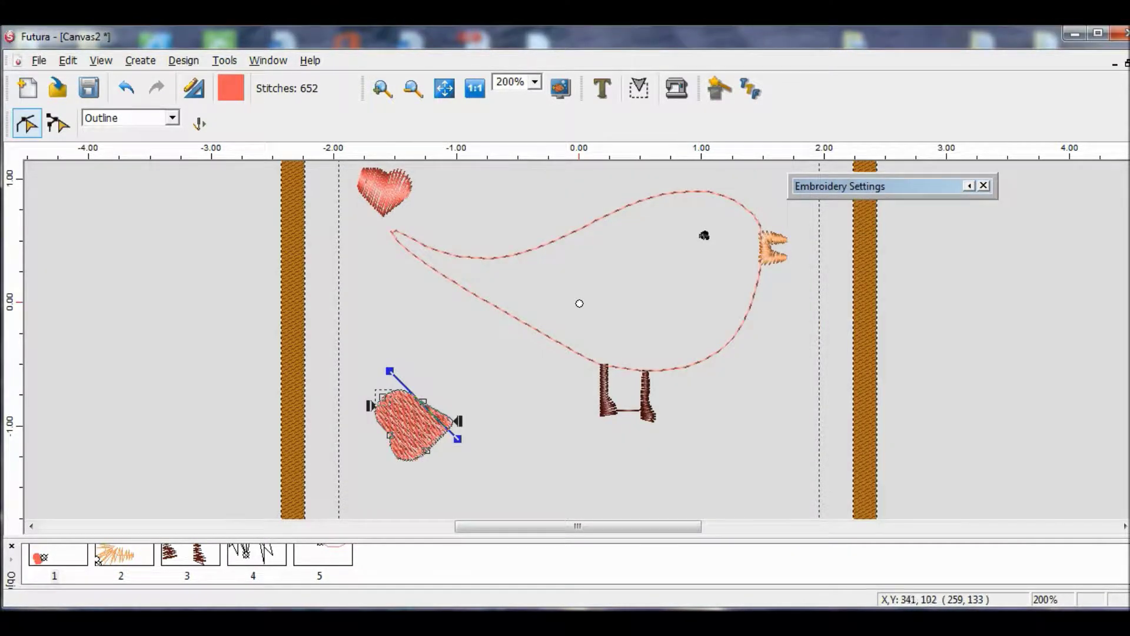
key("Return")
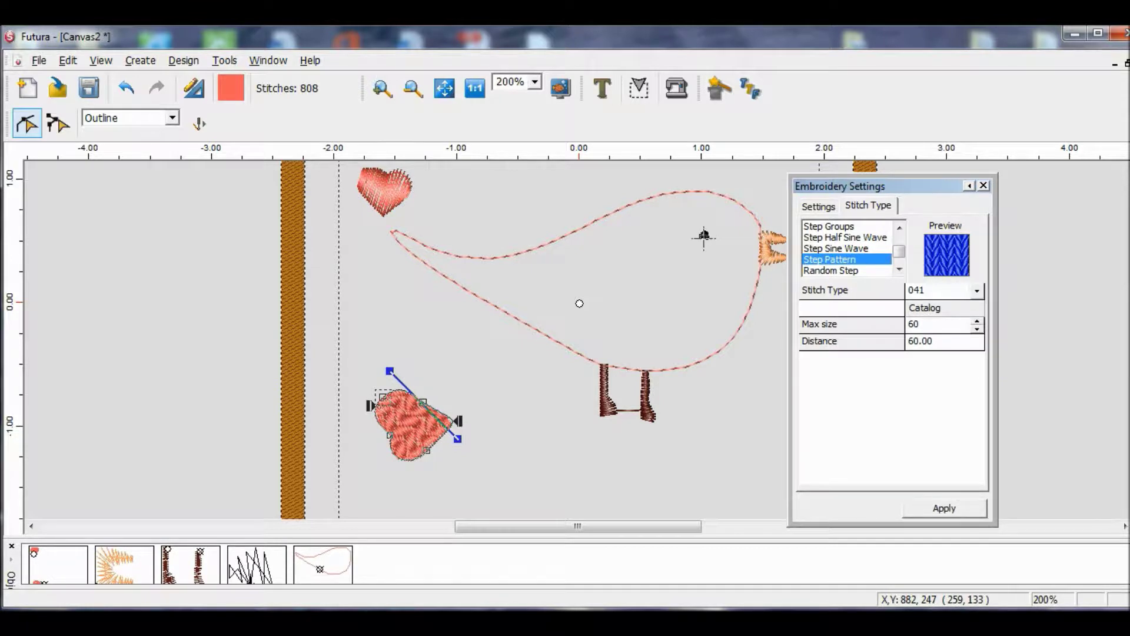
left_click(983, 185)
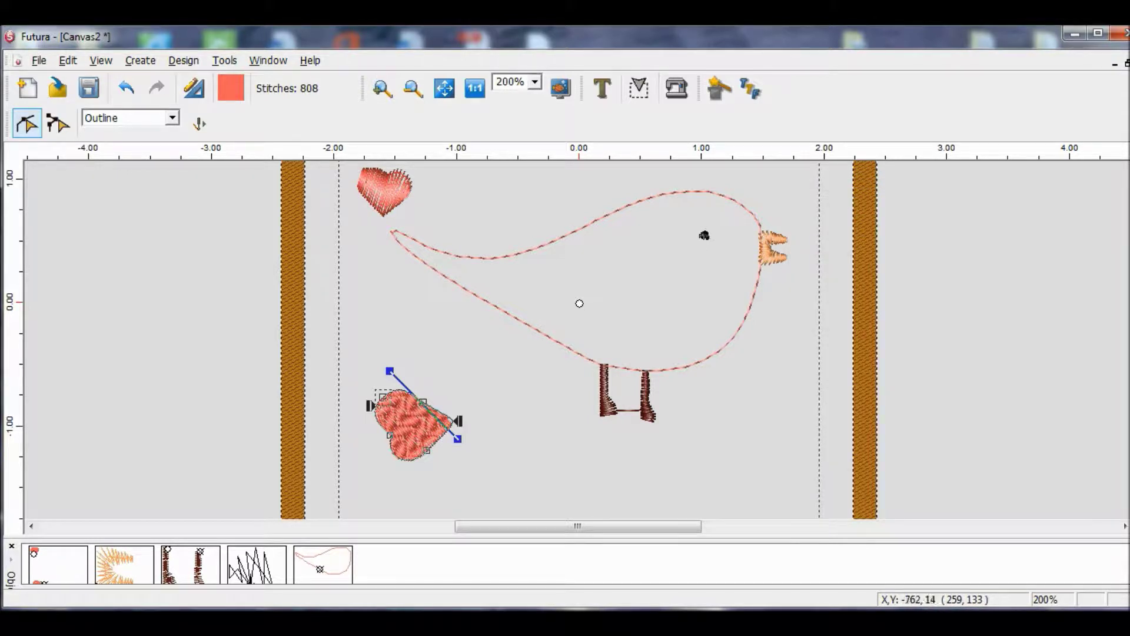
key("Escape")
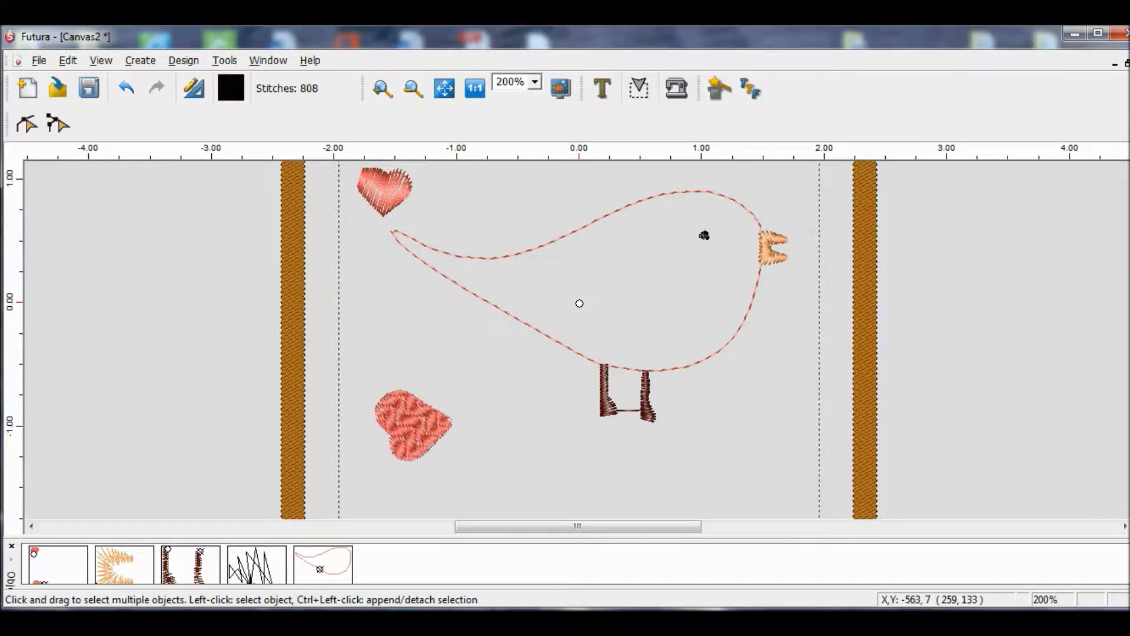
Try moving the patterned heart onto the middle of the bird's body and rotating it slightly counterclockwise.
left_click(404, 418)
left_click_drag(404, 418, 589, 283)
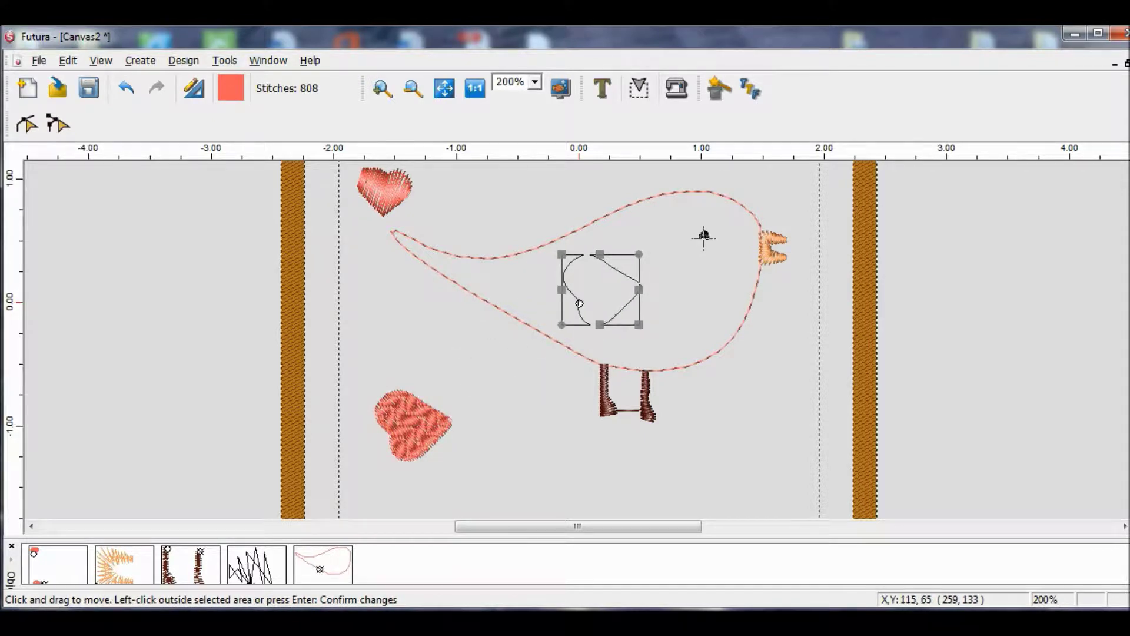
left_click_drag(640, 258, 623, 246)
key("Left")
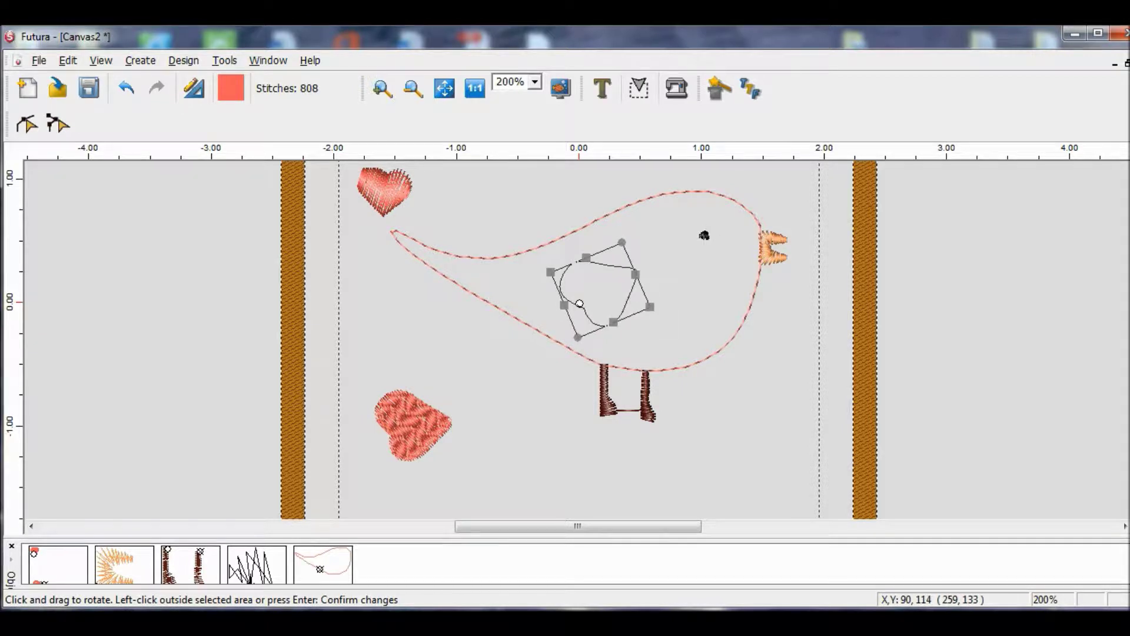
key("Left")
key("Return")
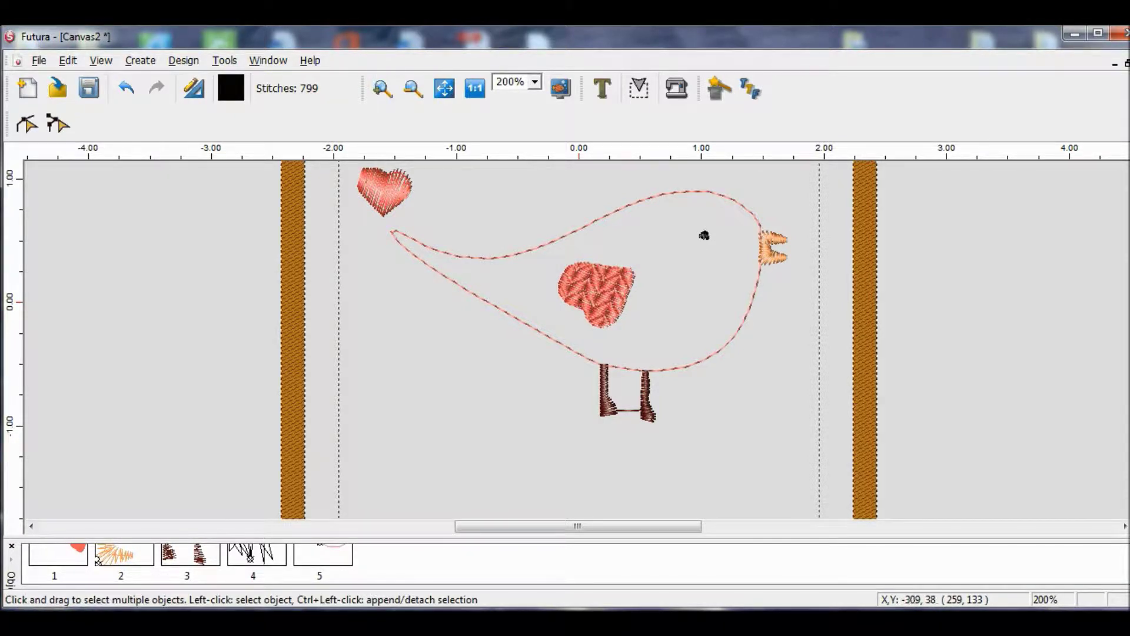
Undo the wing heart's move and rotation.
left_click(703, 236)
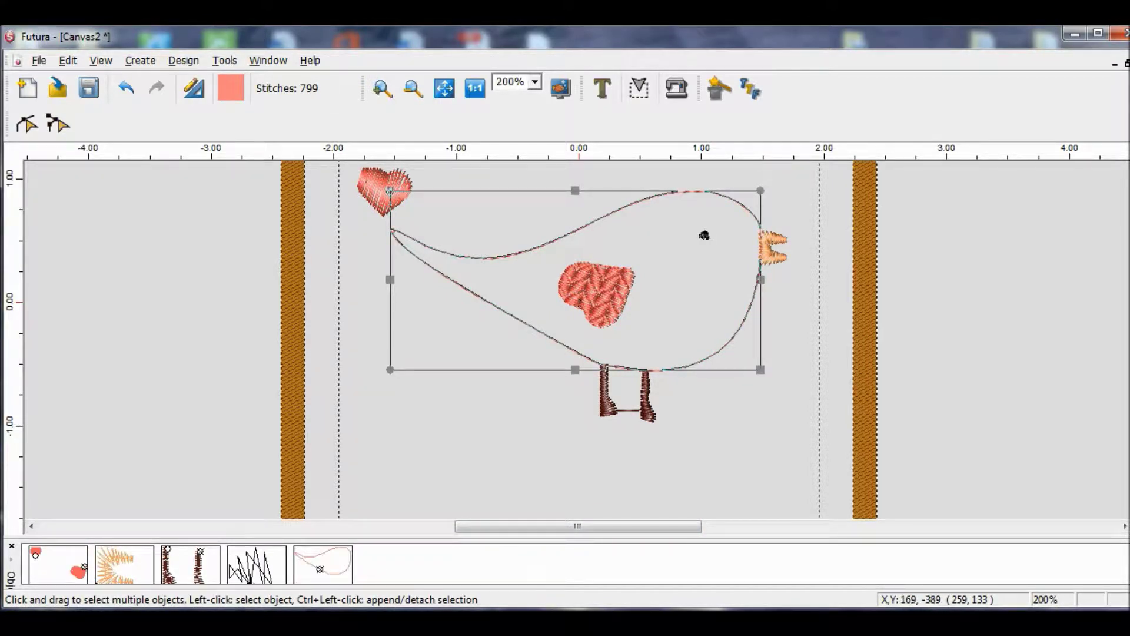
left_click(517, 448)
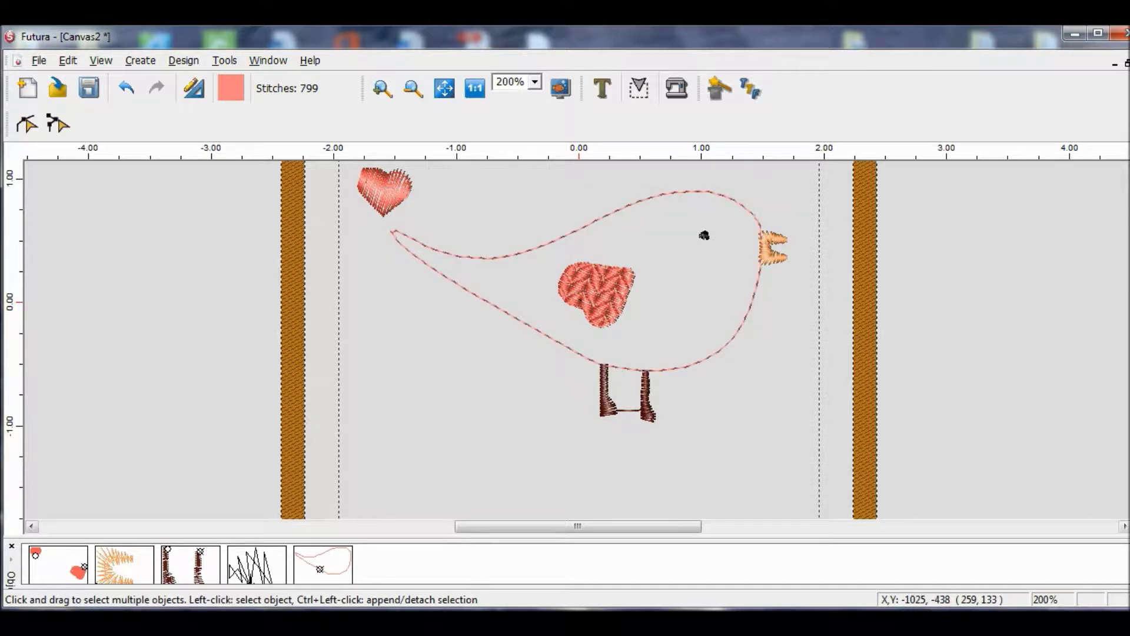
left_click(57, 562)
left_click(596, 306)
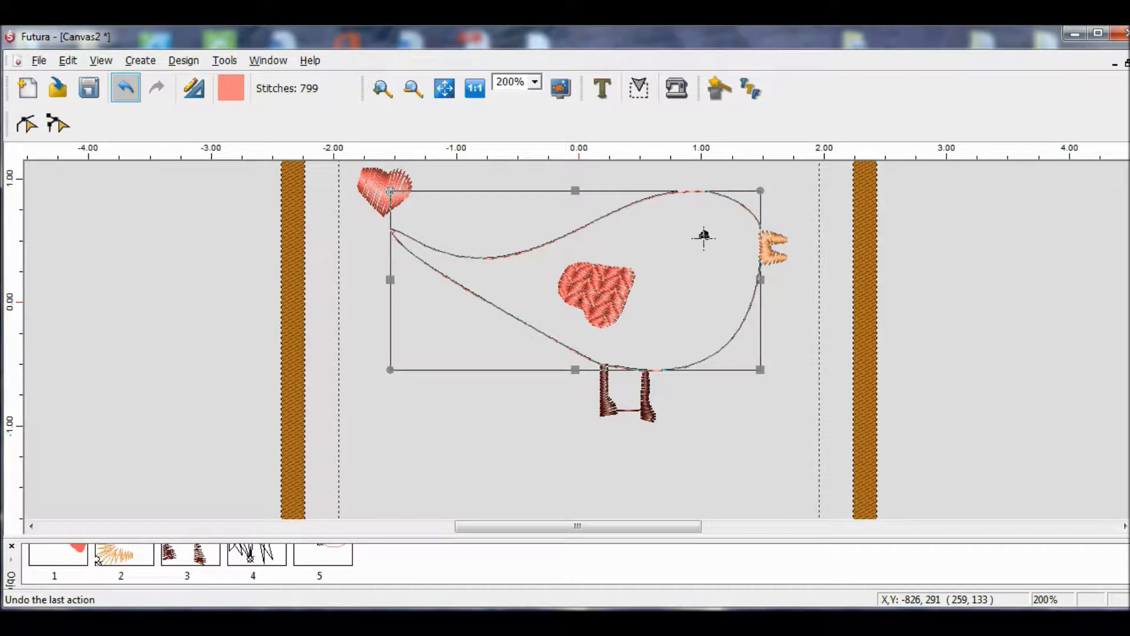
left_click(125, 88)
Set the wing heart's stitch angle to 75, apply it, close the embroidery settings and leave outline editing.
left_click(412, 424)
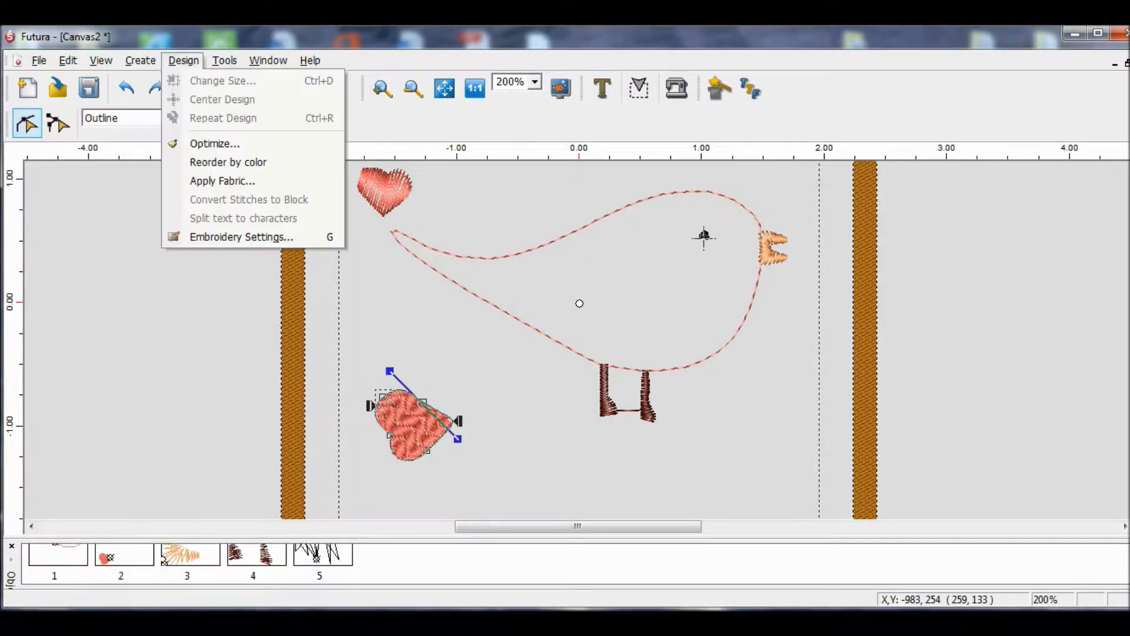
left_click(183, 60)
left_click(241, 237)
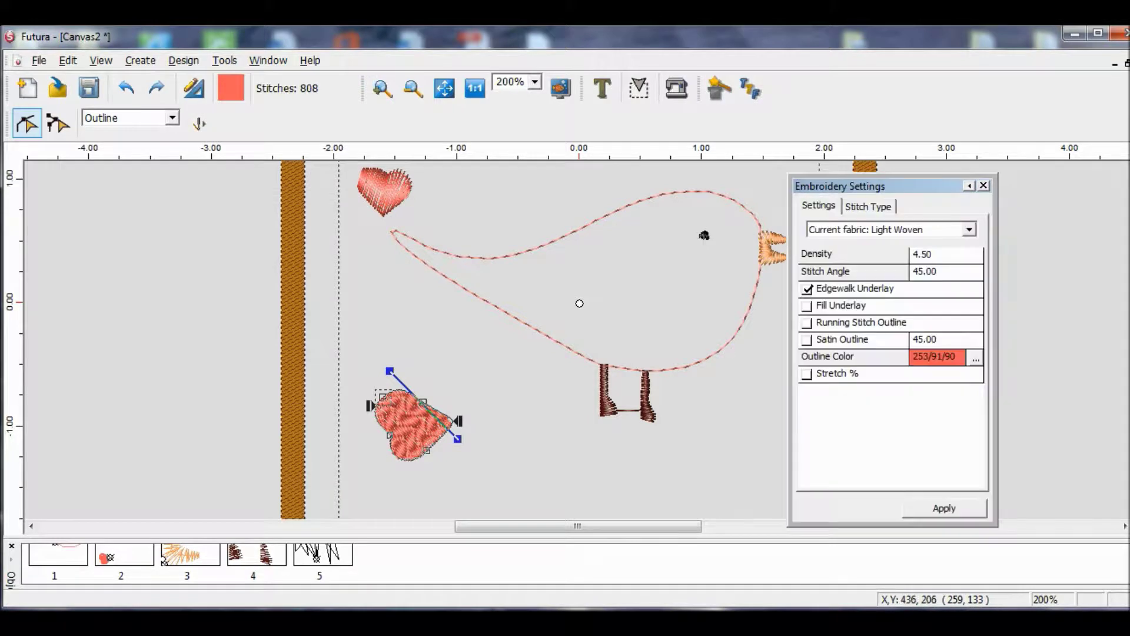
left_click(935, 271)
left_click(917, 271)
key("BackSpace")
type("7")
key("Return")
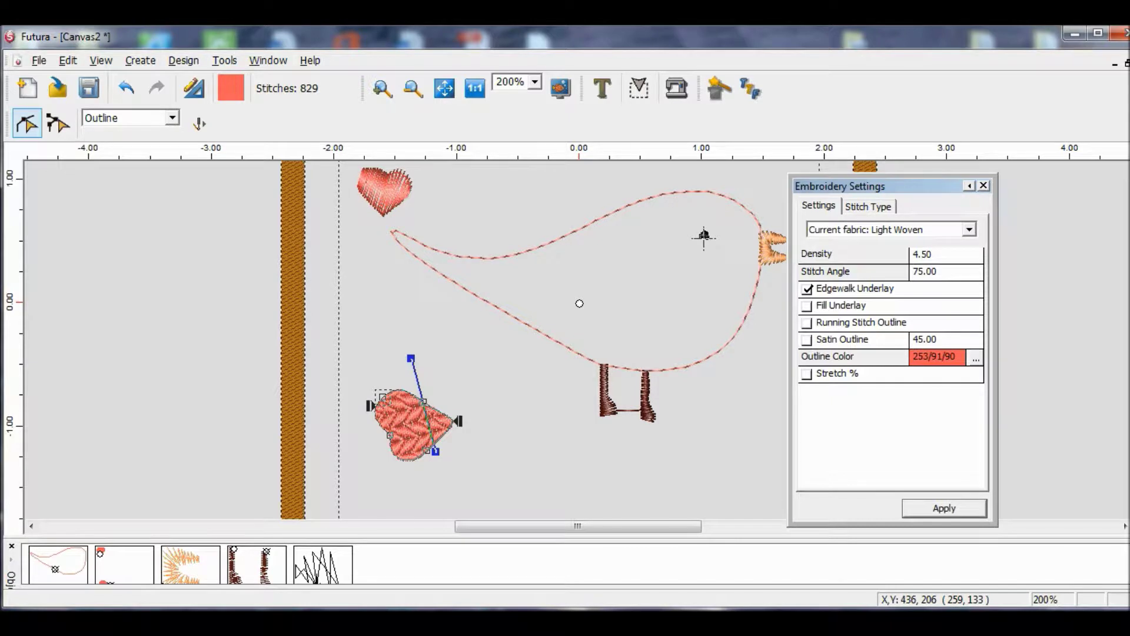
left_click(982, 185)
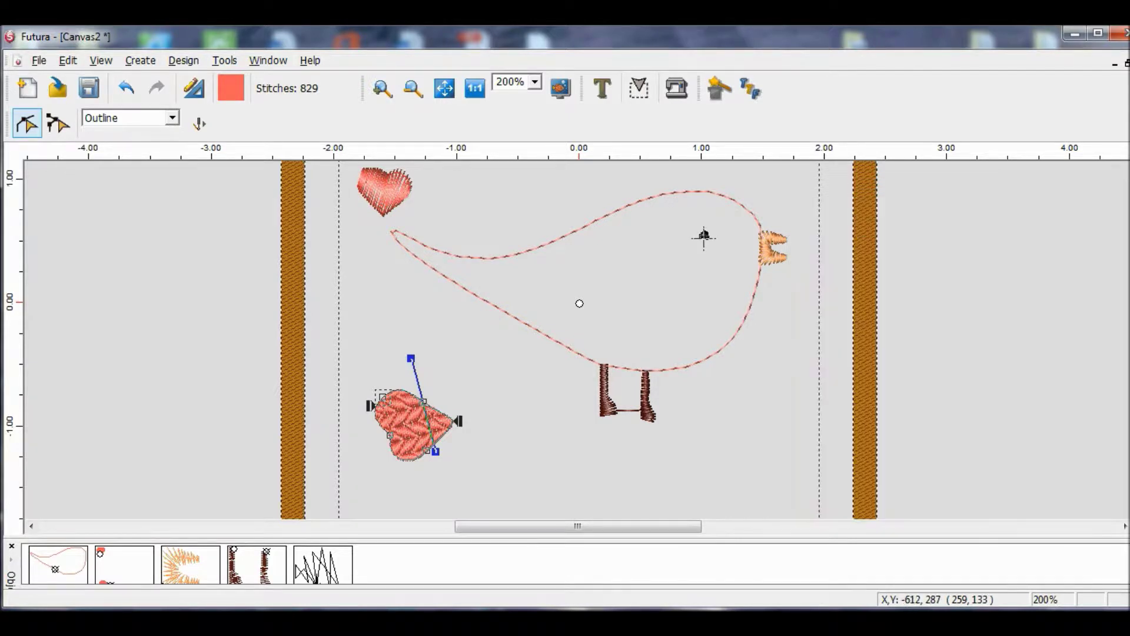
scroll(190, 564, "down", 1)
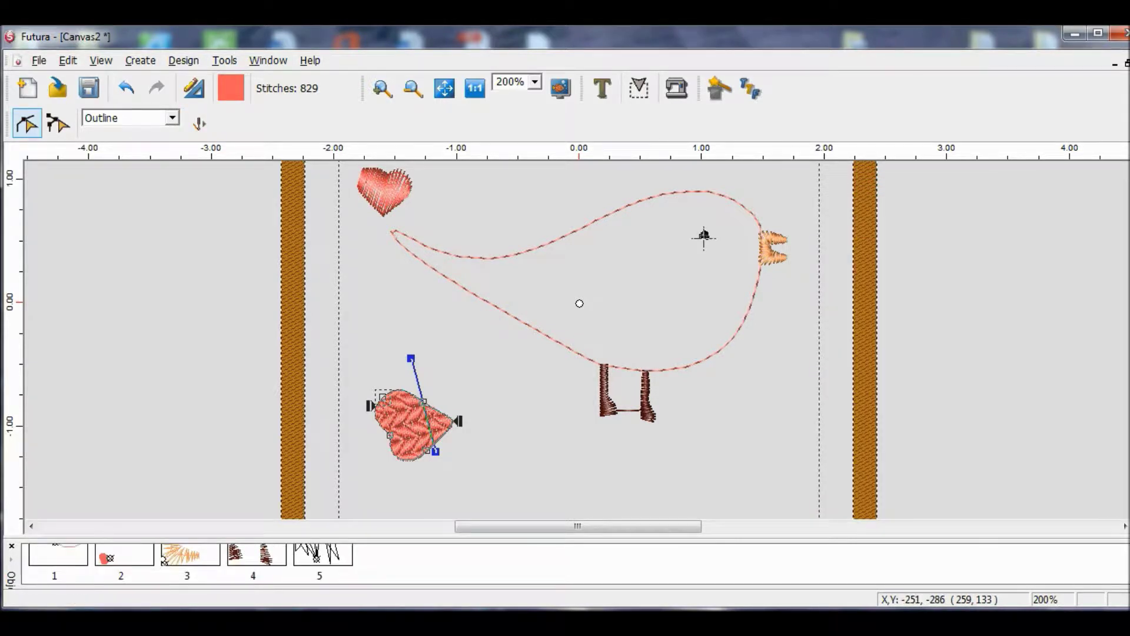
left_click(27, 123)
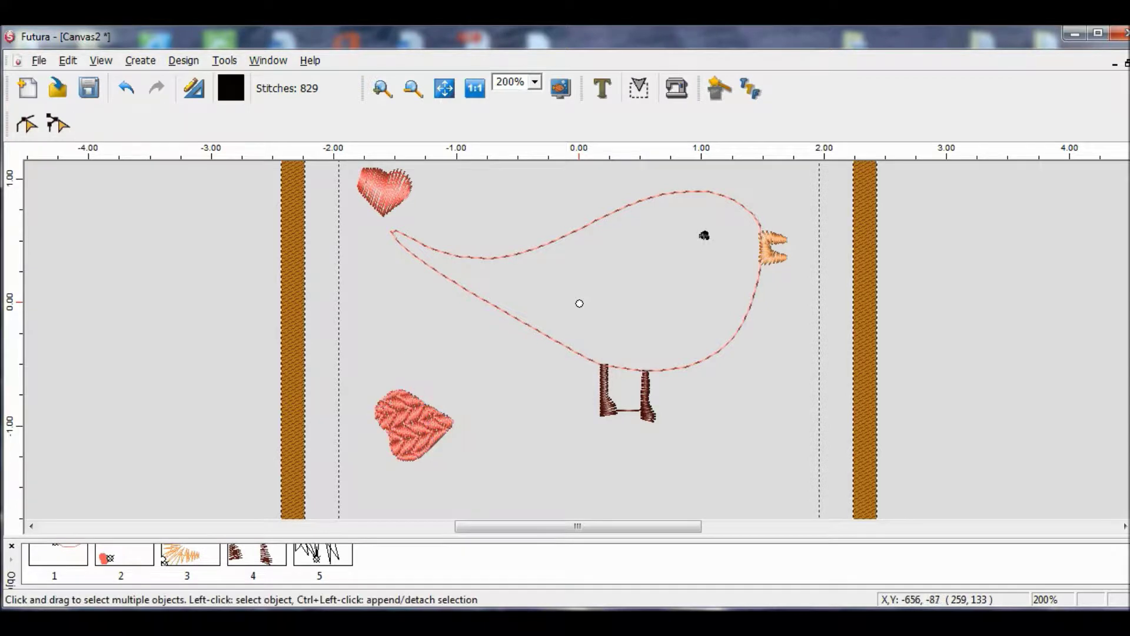
Rotate the wing heart slightly counterclockwise and place it on the middle of the bird's body.
left_click(433, 418)
left_click(434, 419)
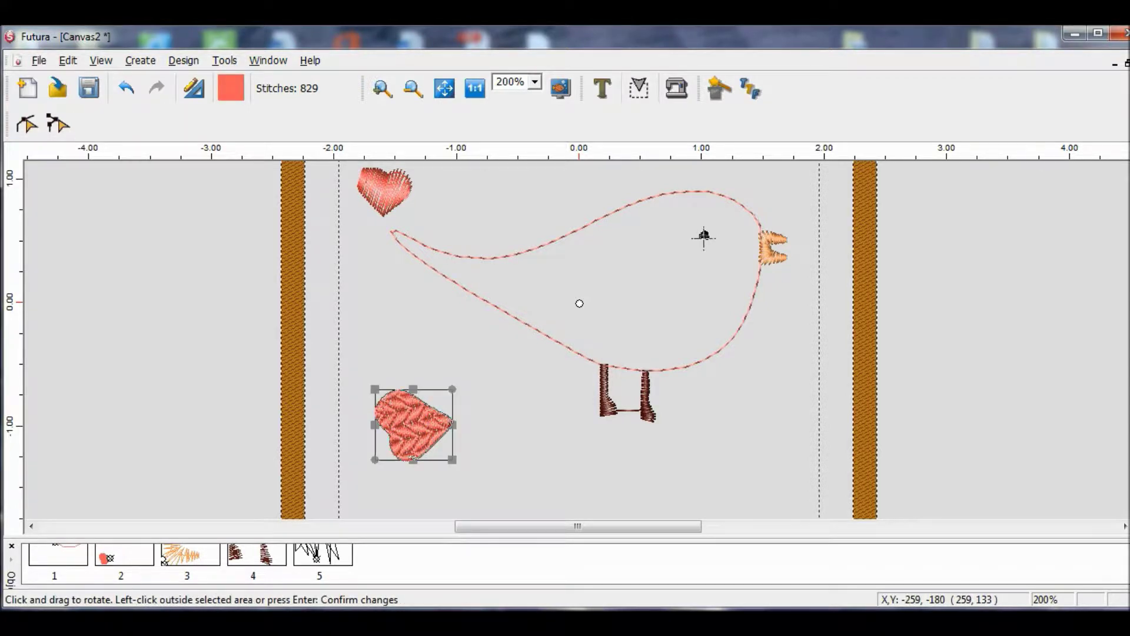
left_click_drag(452, 389, 441, 382)
key("Return")
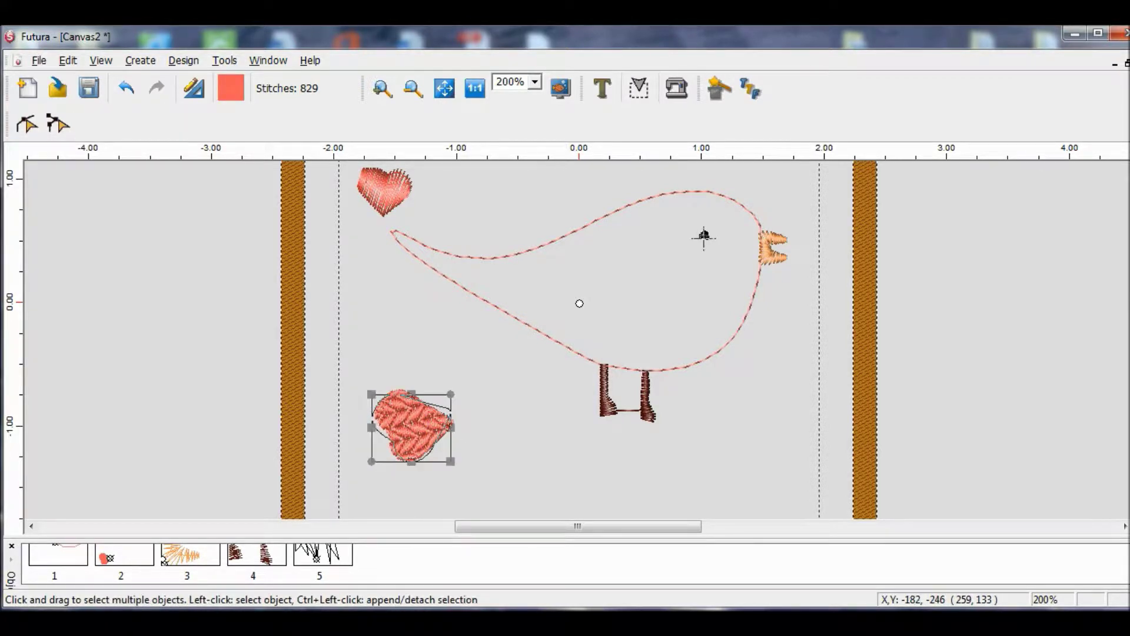
left_click(491, 422)
left_click(427, 419)
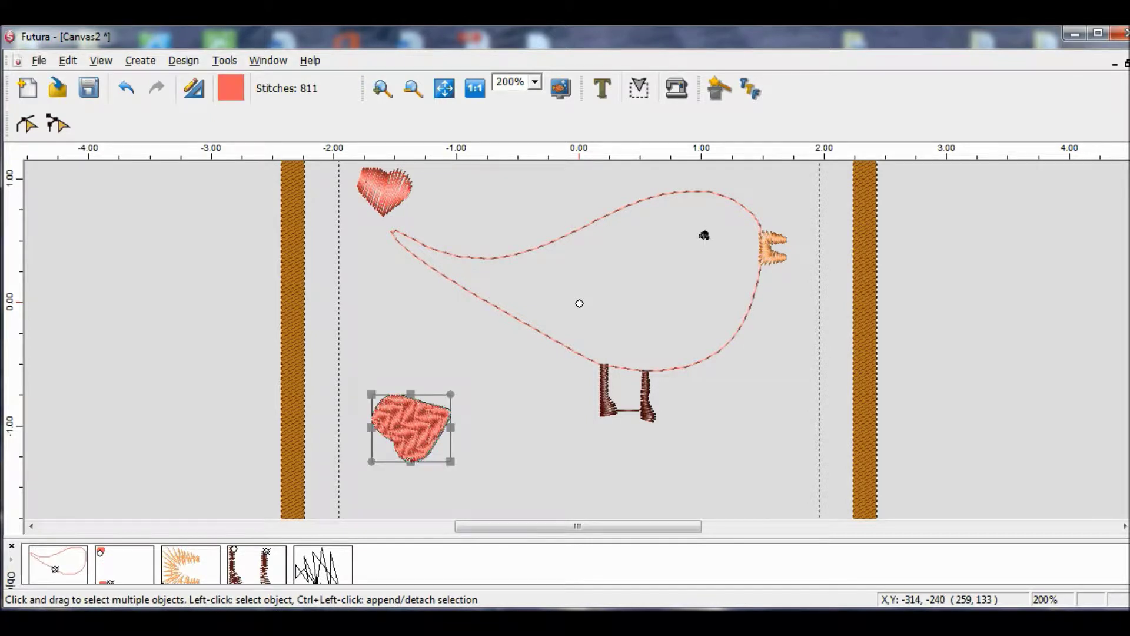
left_click_drag(428, 418, 600, 278)
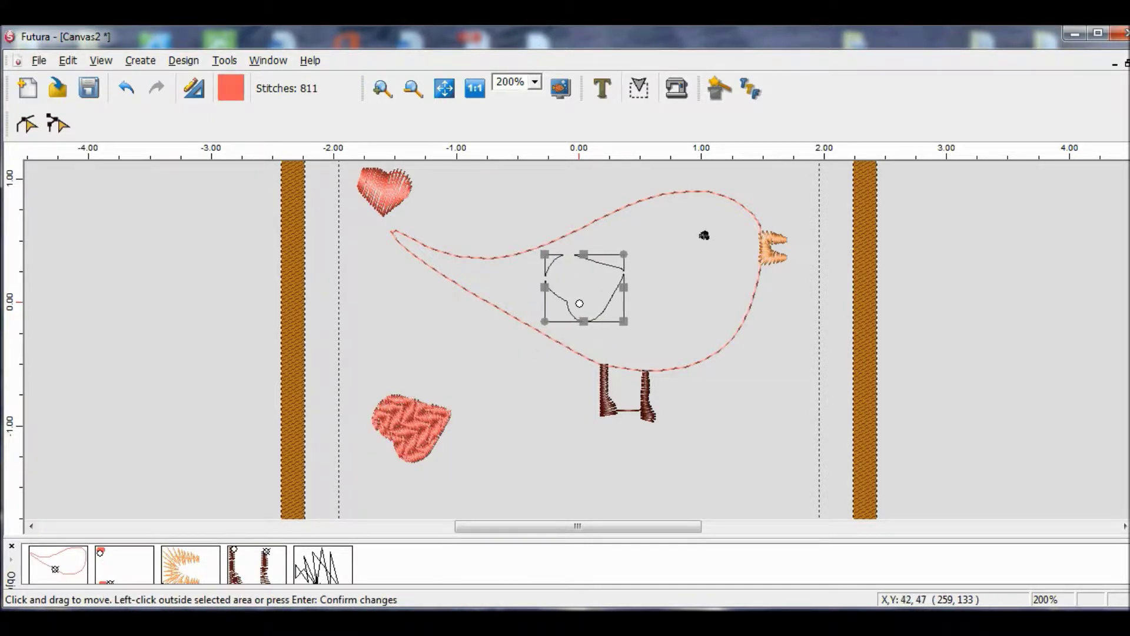
left_click(704, 235)
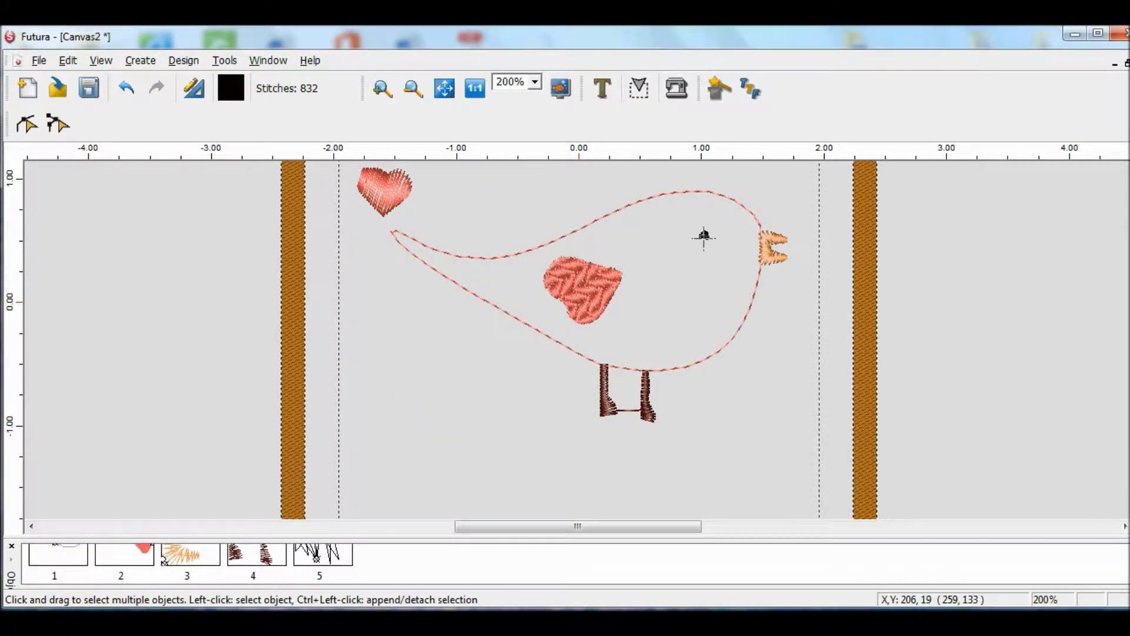
Open the bird body's Applique stitch settings and turn Overlock stitches on and First Hold down line off.
left_click(578, 229)
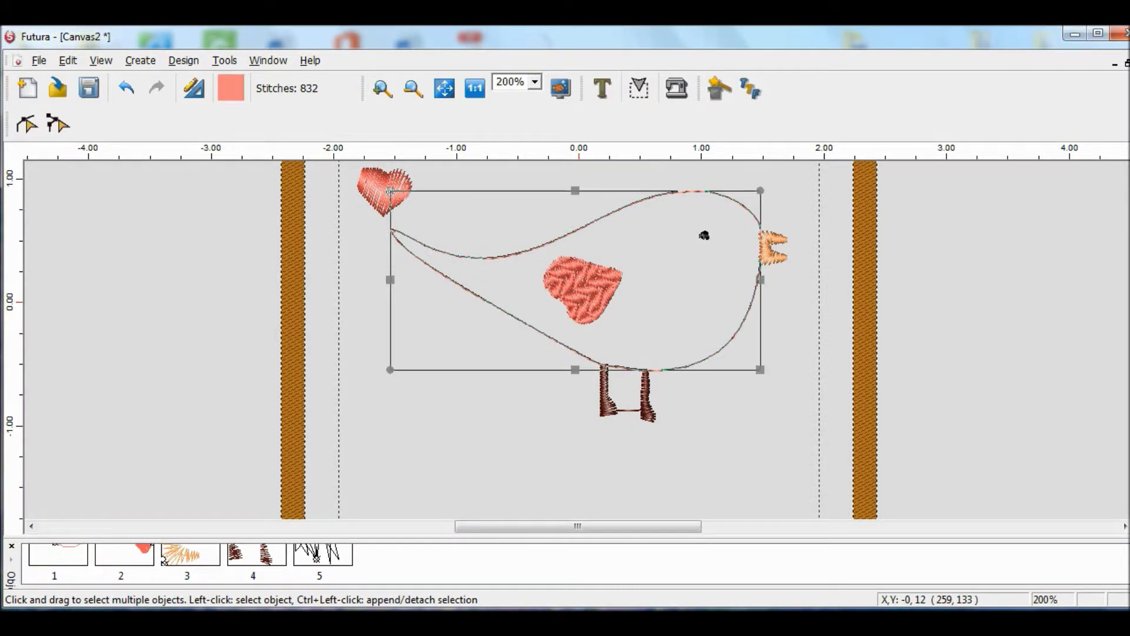
left_click(704, 236)
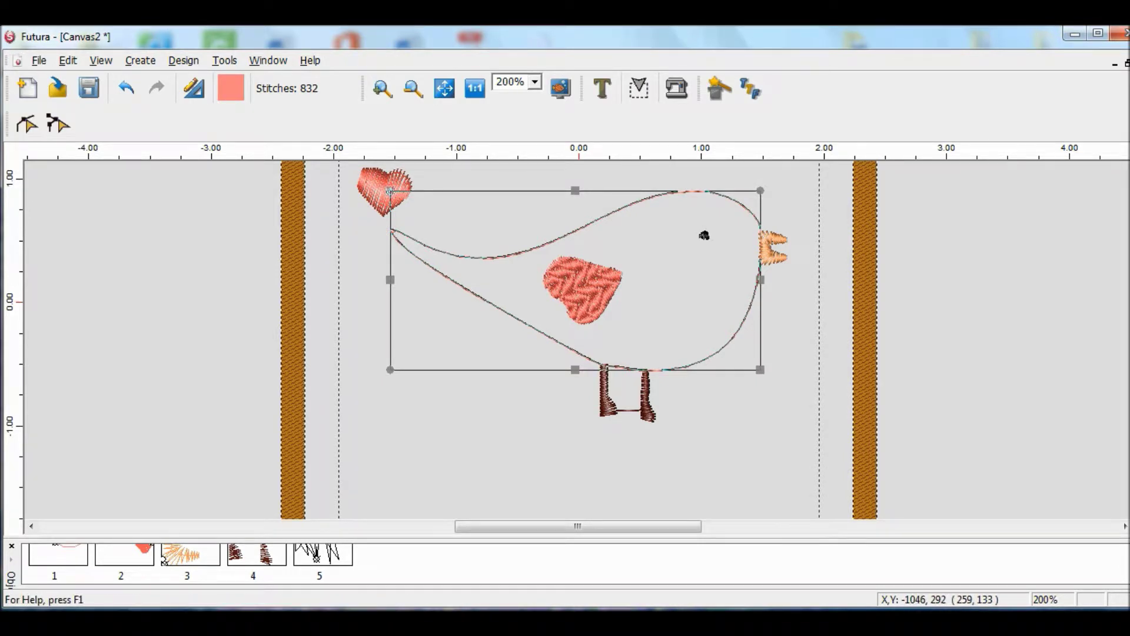
left_click(26, 123)
left_click(184, 60)
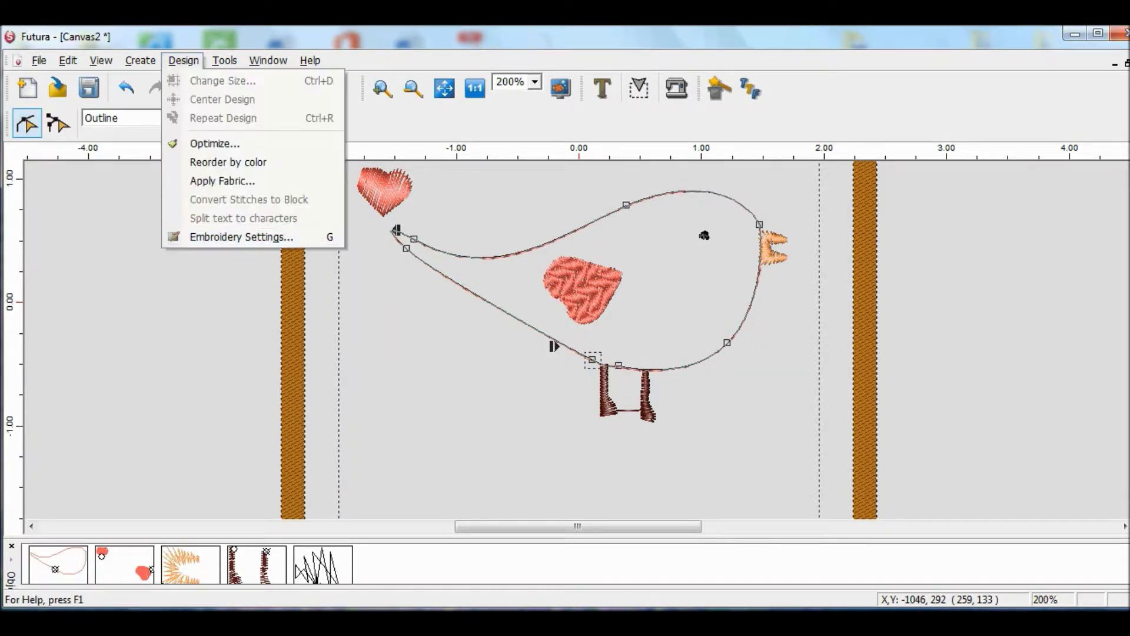
left_click(241, 236)
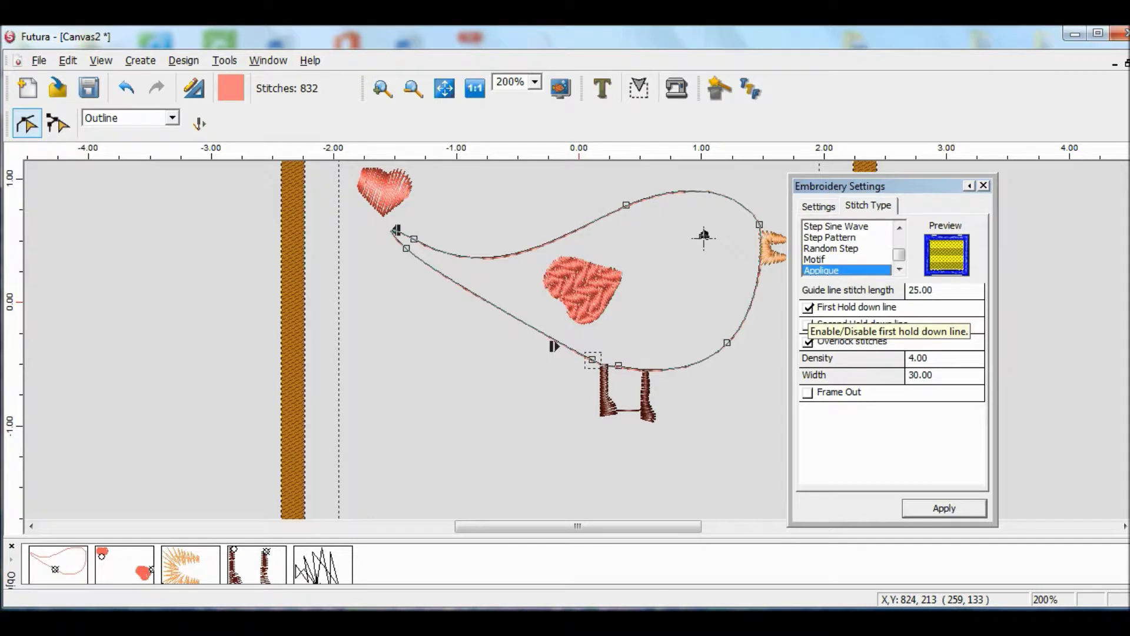
left_click(808, 307)
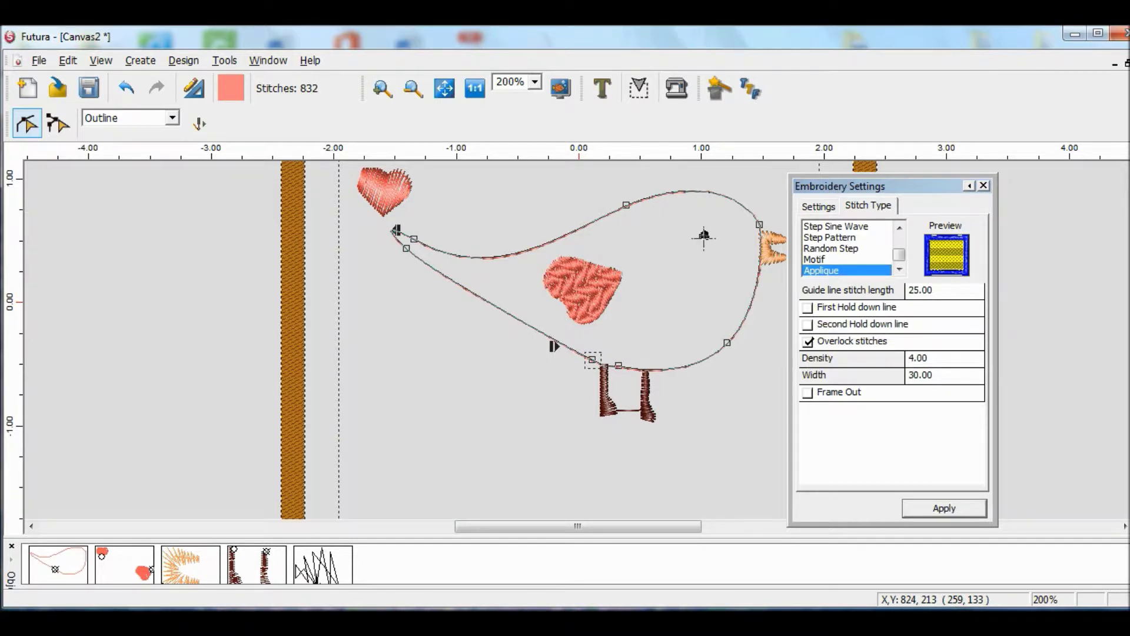
Set the width of the bird body's overlock stitches to 20 and apply it.
left_click(912, 374)
left_click(913, 374)
key("BackSpace")
type("2")
key("Return")
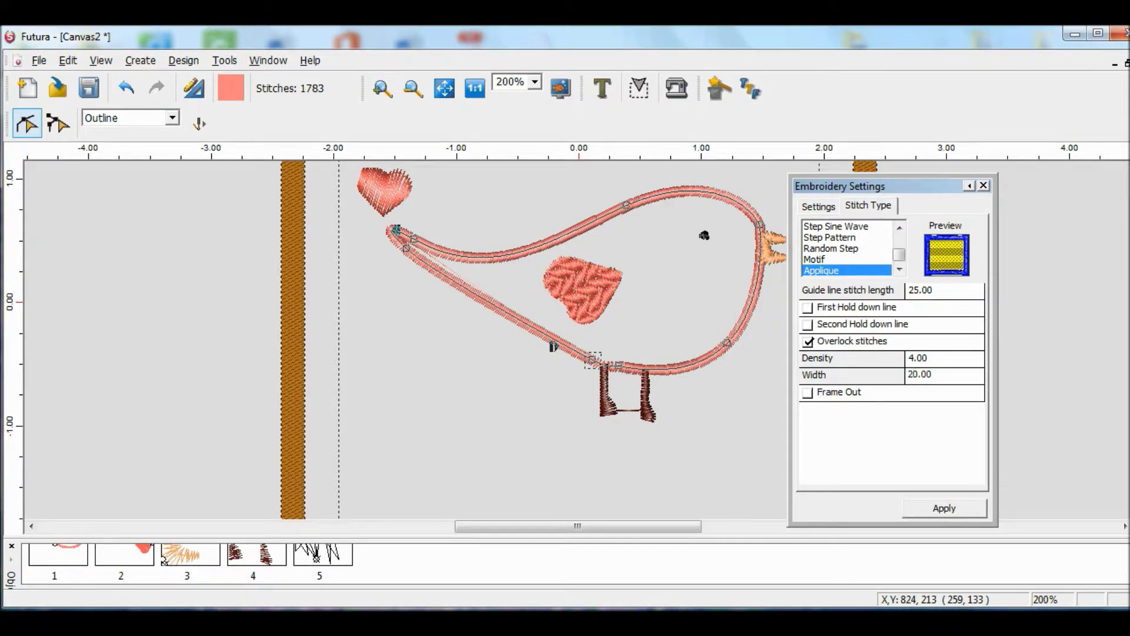
Set the overlock stitch width of the bird body's applique to 15 and apply it.
key("BackSpace")
key("BackSpace")
type("15")
key("Return")
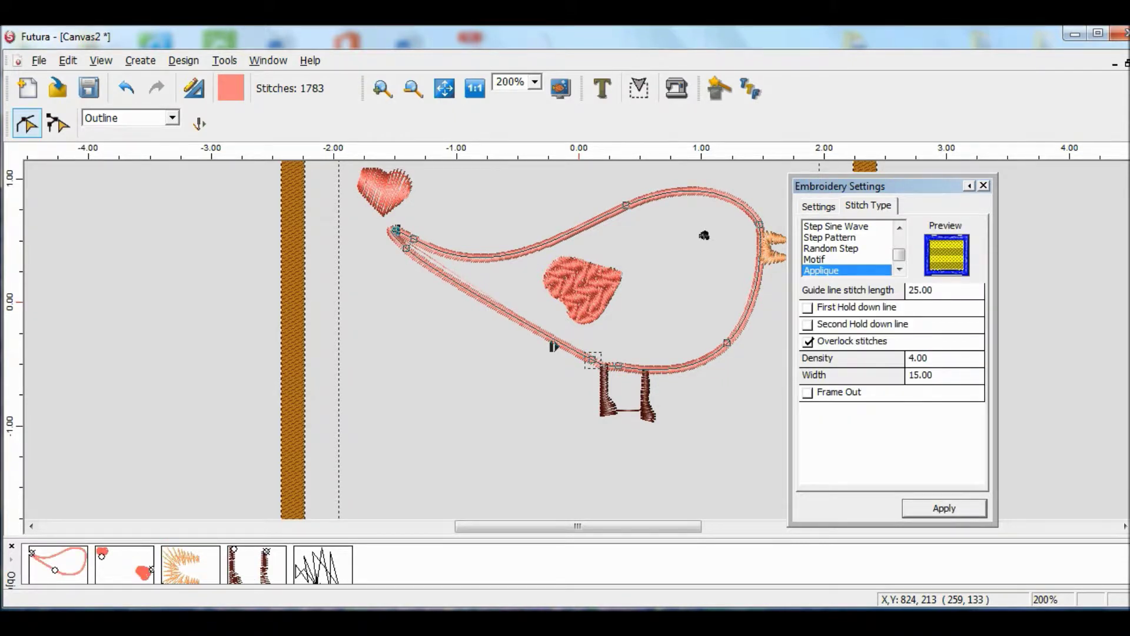
Set the density of the bird body's overlock stitches to 3 and apply it.
left_click(914, 357)
key("BackSpace")
type("3")
key("Return")
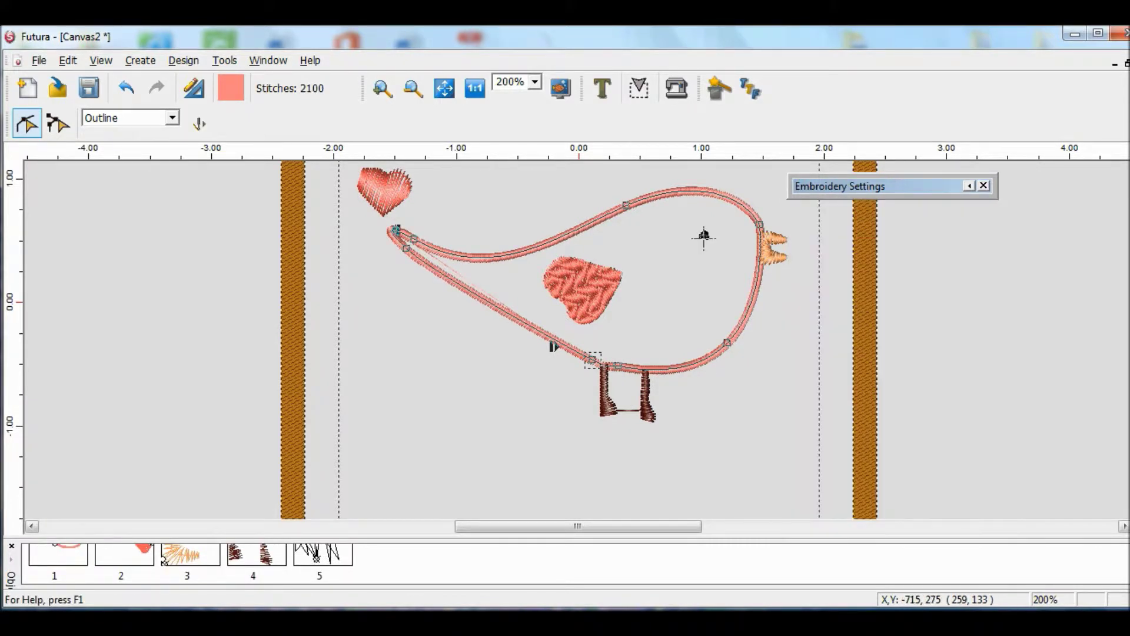
left_click(197, 123)
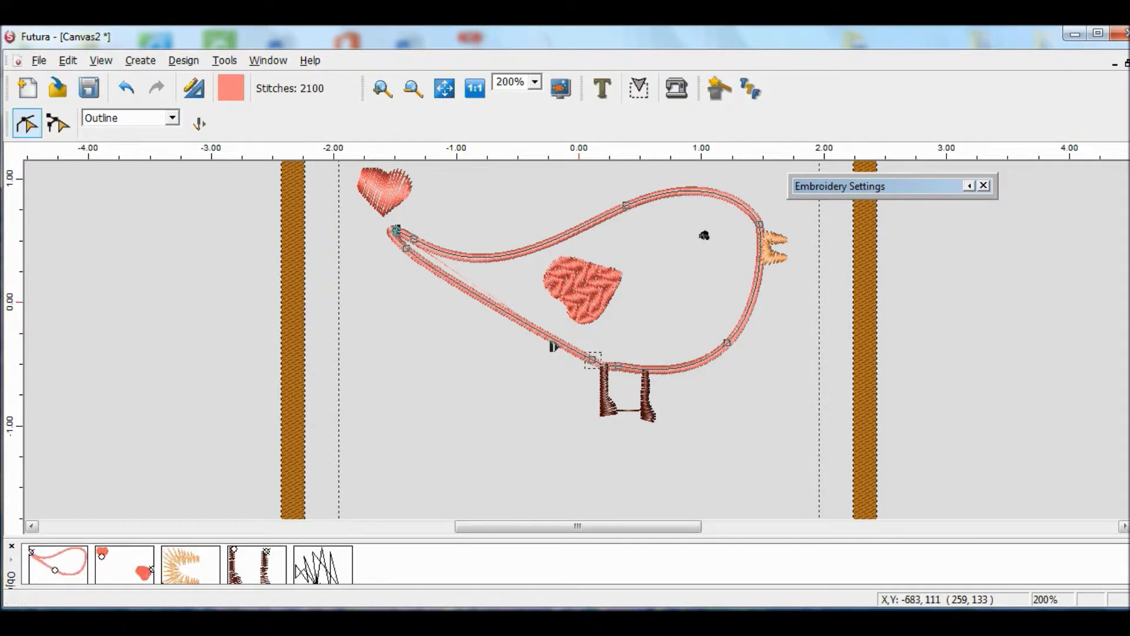
Finish editing the bird body's outline, close its settings, and shift the beak slightly outward from the body's edge.
left_click(27, 122)
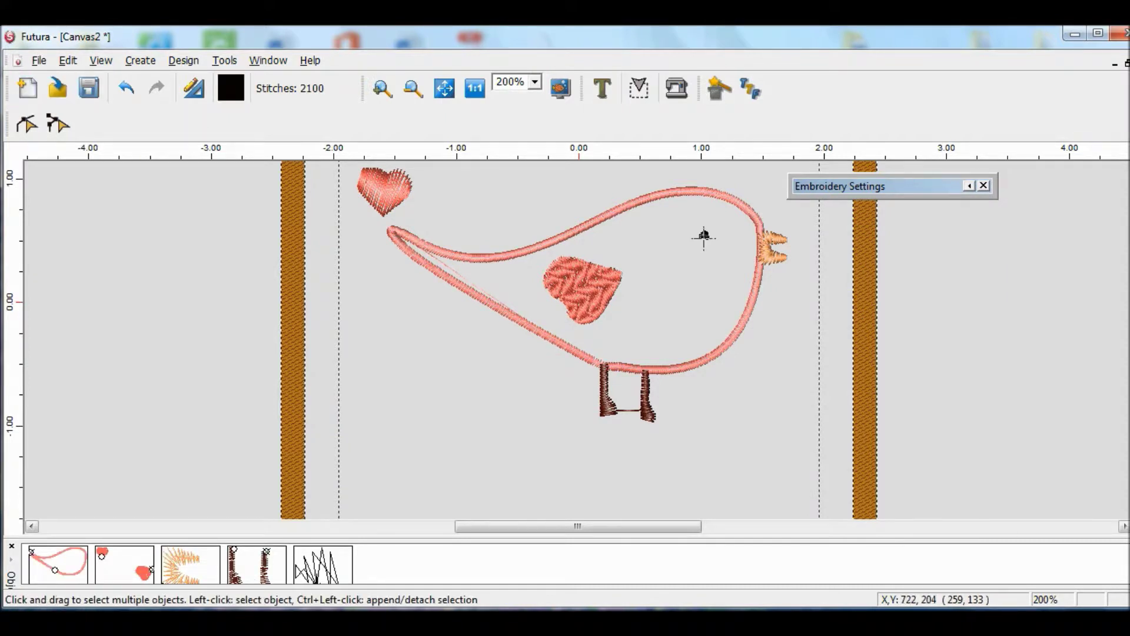
left_click(983, 186)
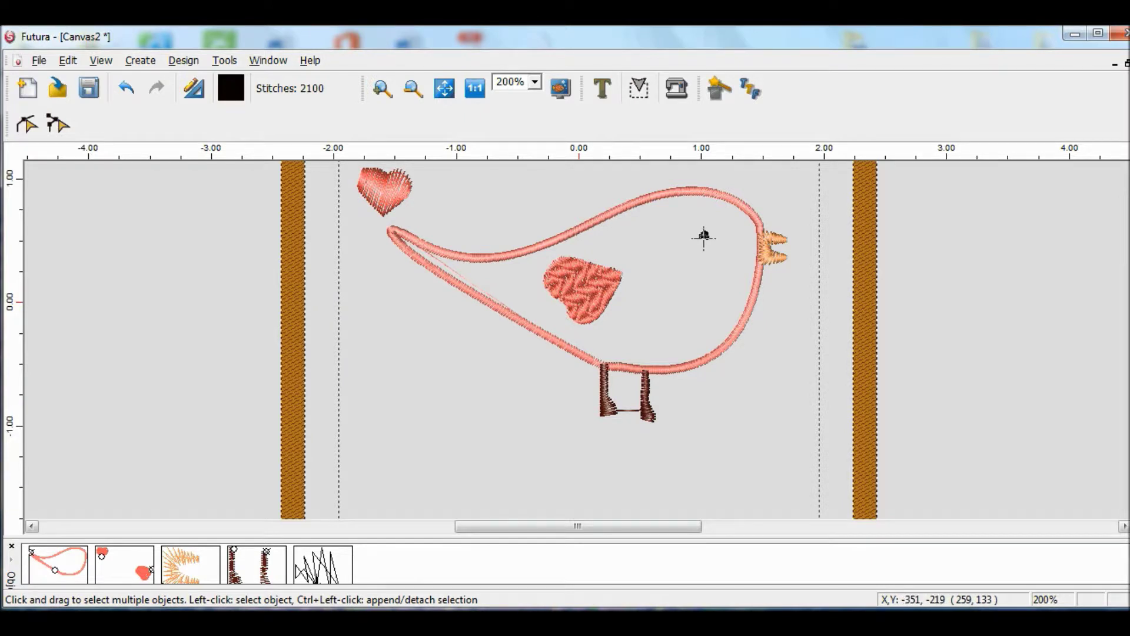
left_click(190, 563)
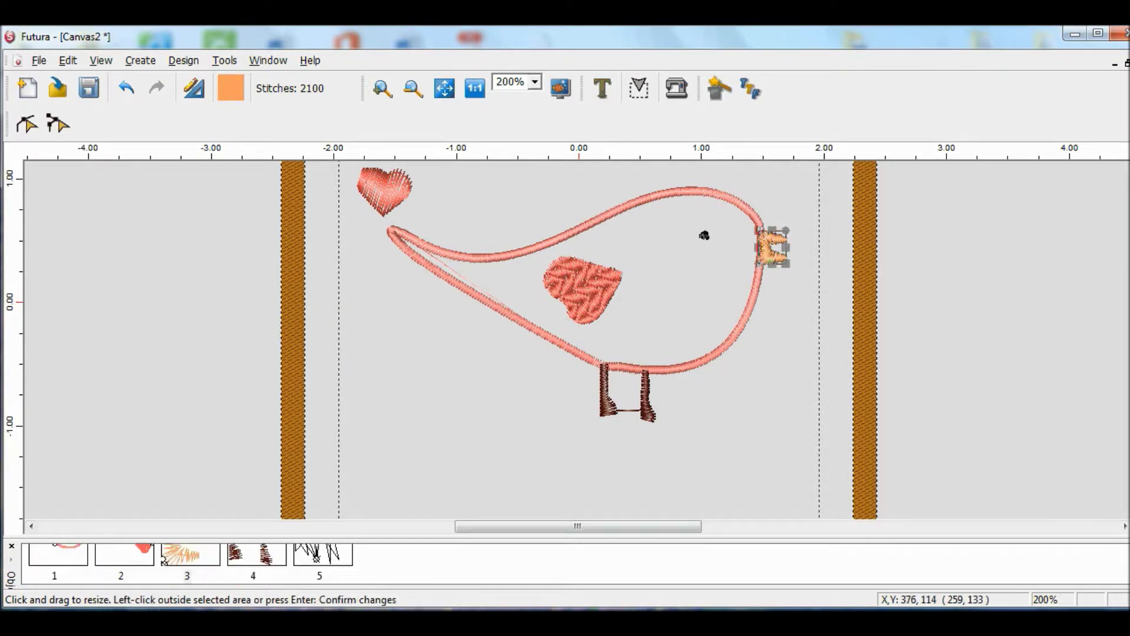
left_click_drag(767, 244, 772, 244)
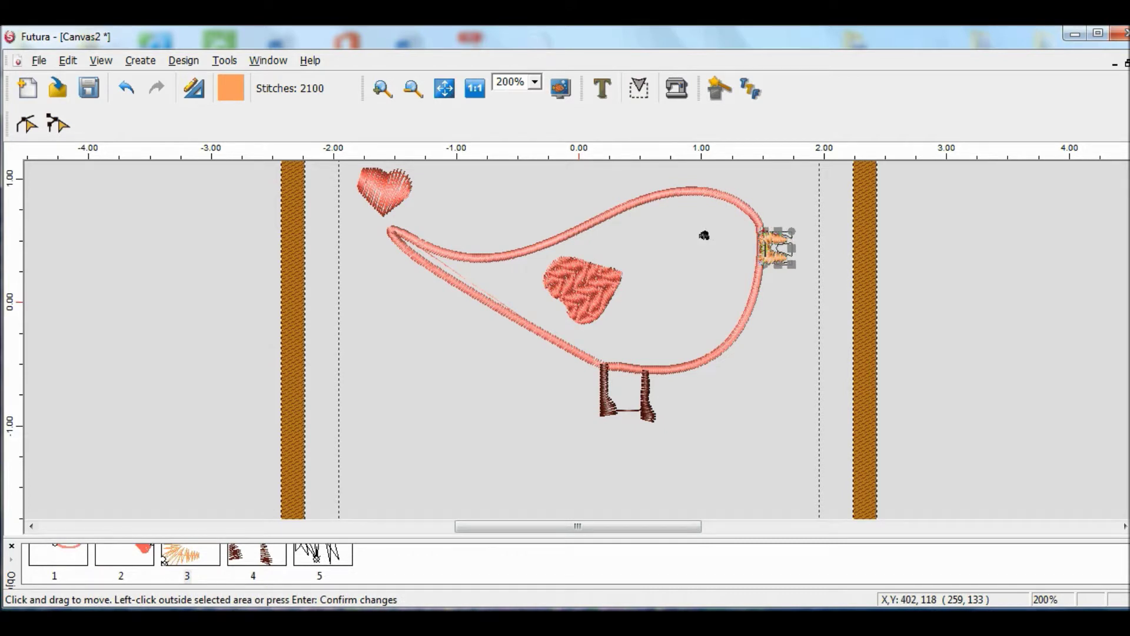
key("Return")
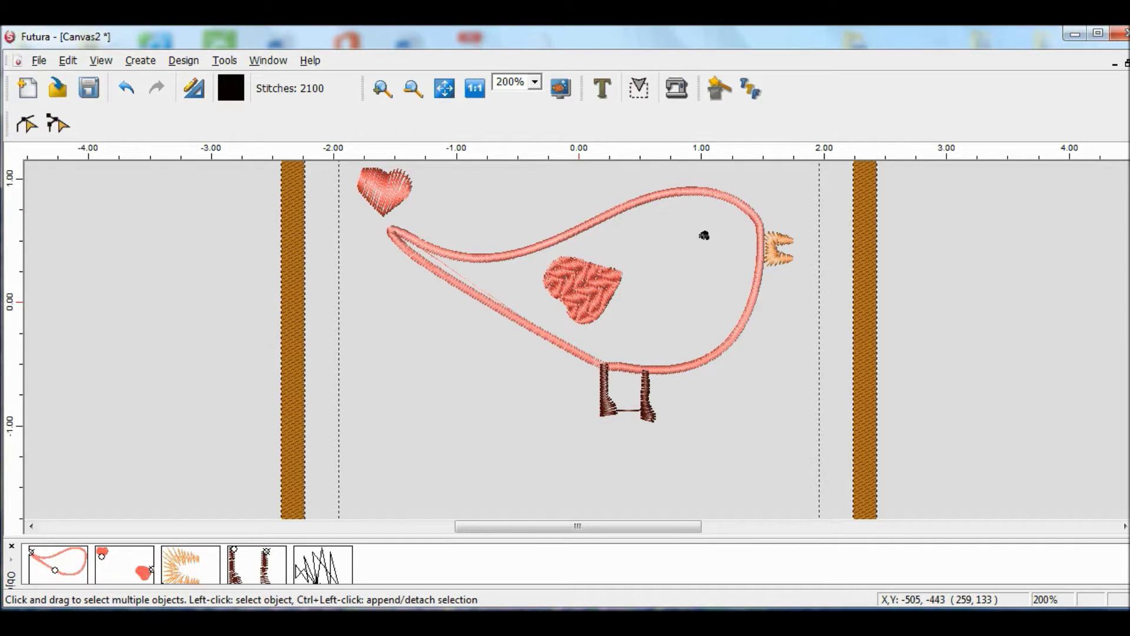
Move the pair of legs slightly down so their tops meet the lower edge of the bird body.
left_click(606, 387)
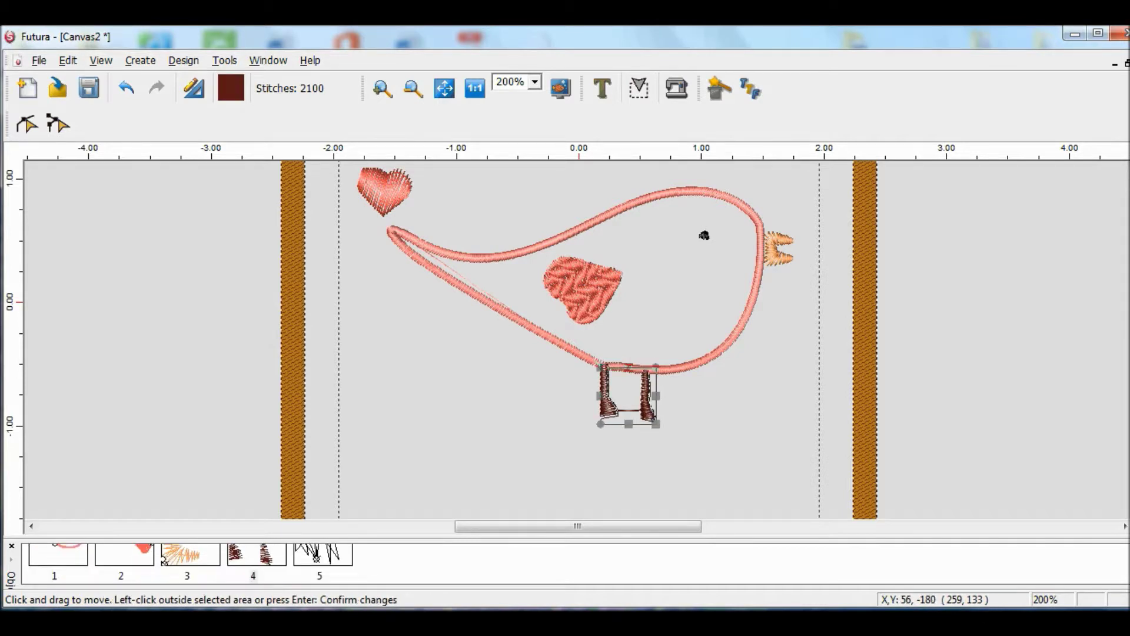
left_click_drag(607, 389, 606, 395)
left_click(606, 433)
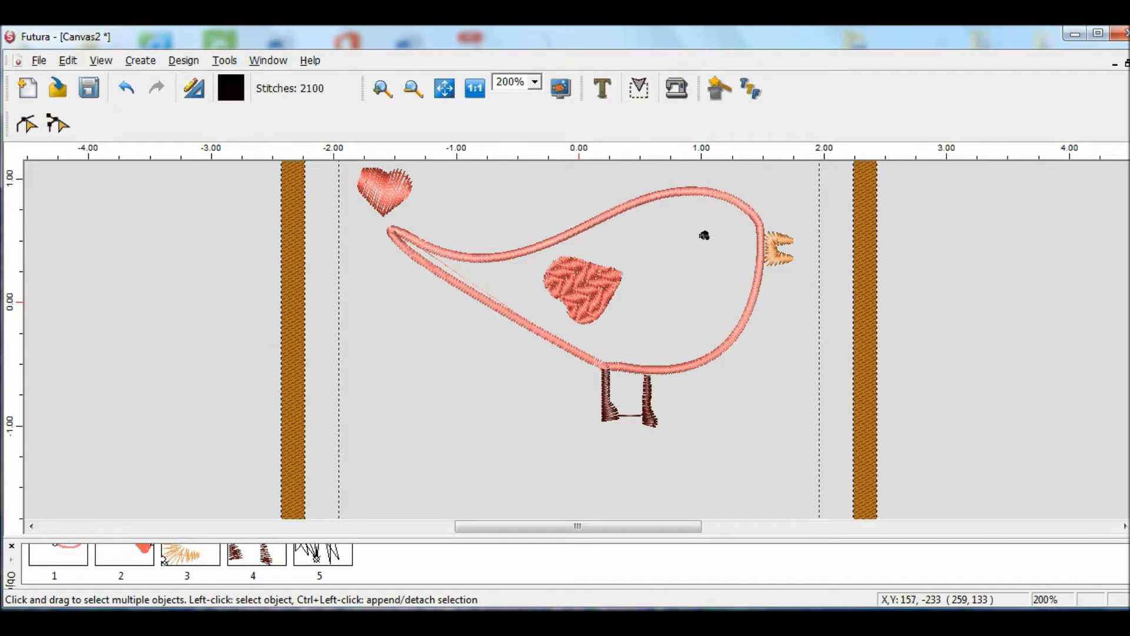
Select only the front leg, nearer the beak, and nudge it slightly up toward the body's lower edge.
left_click(704, 236)
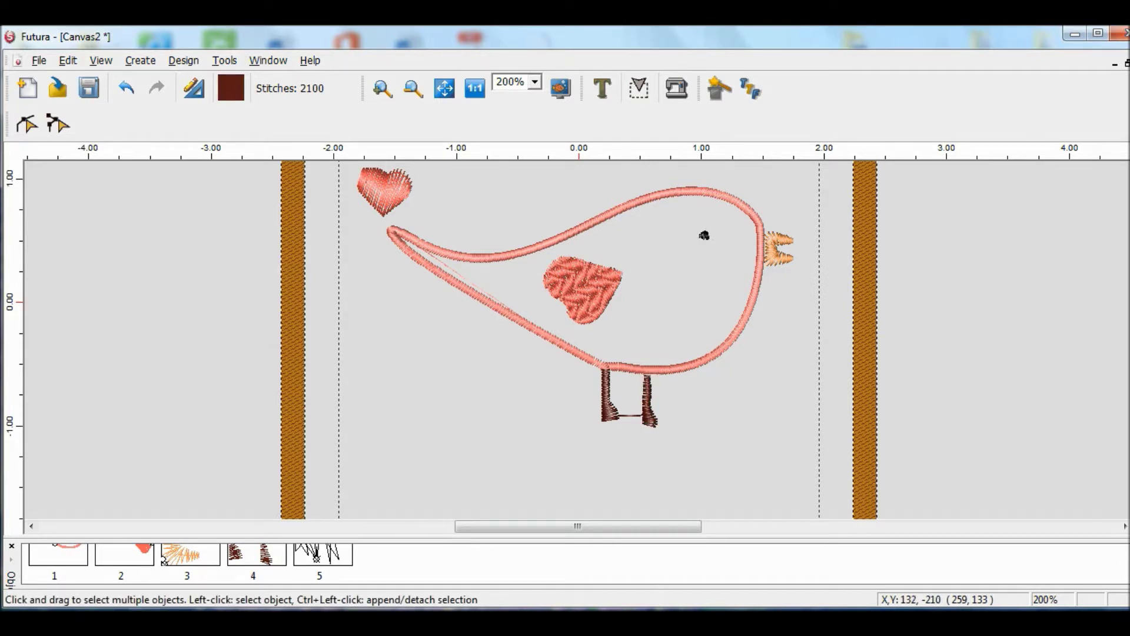
left_click(645, 402)
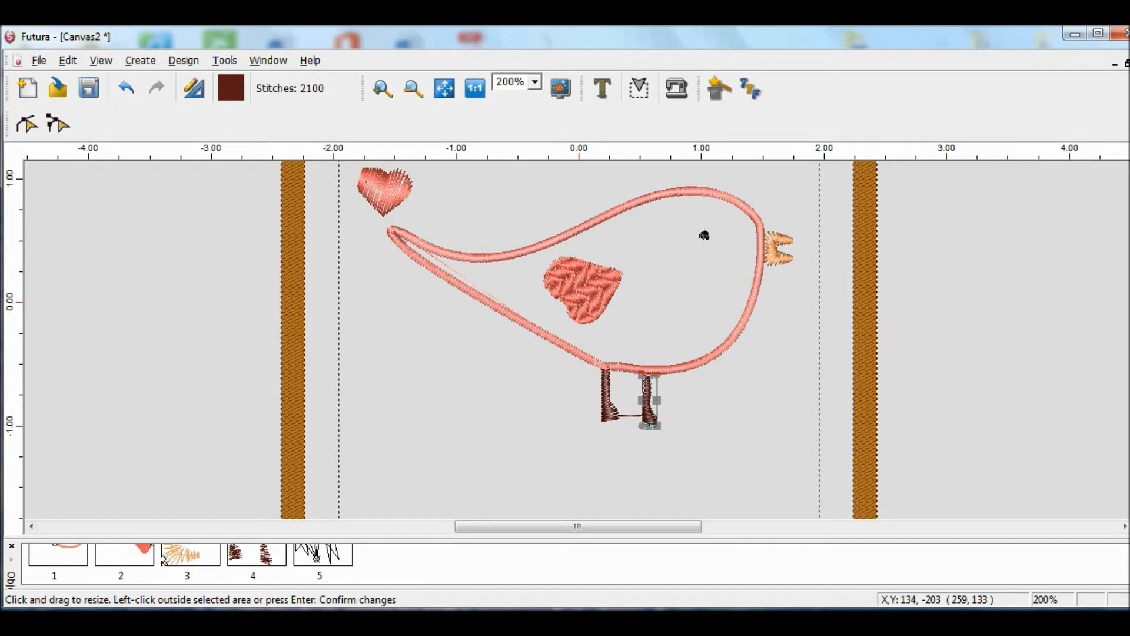
key("Up")
key("Up")
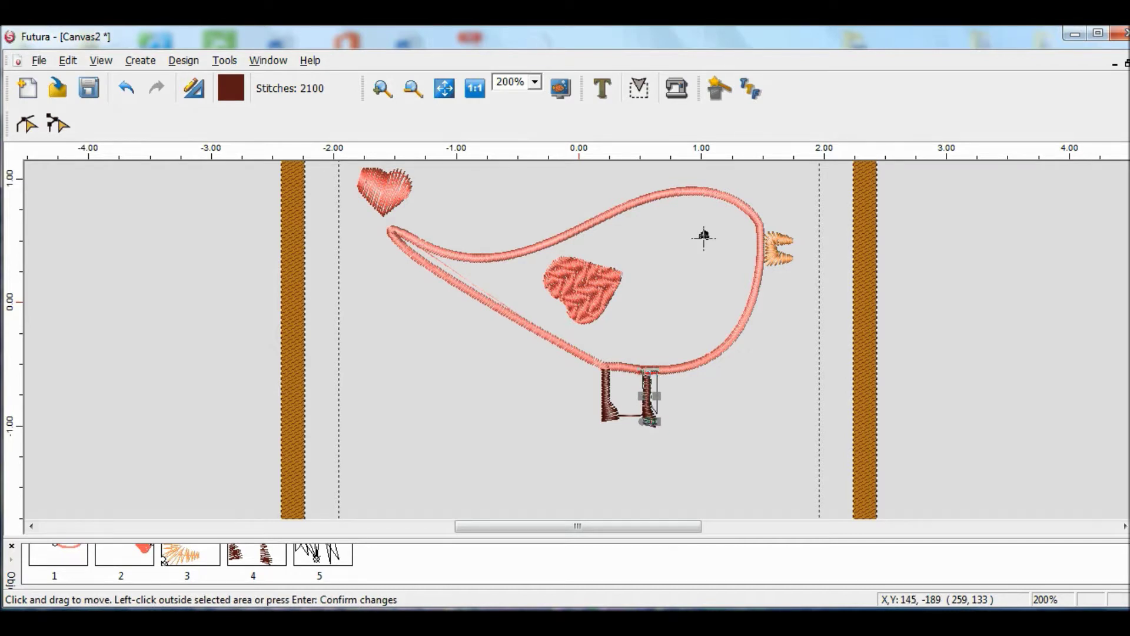
key("Return")
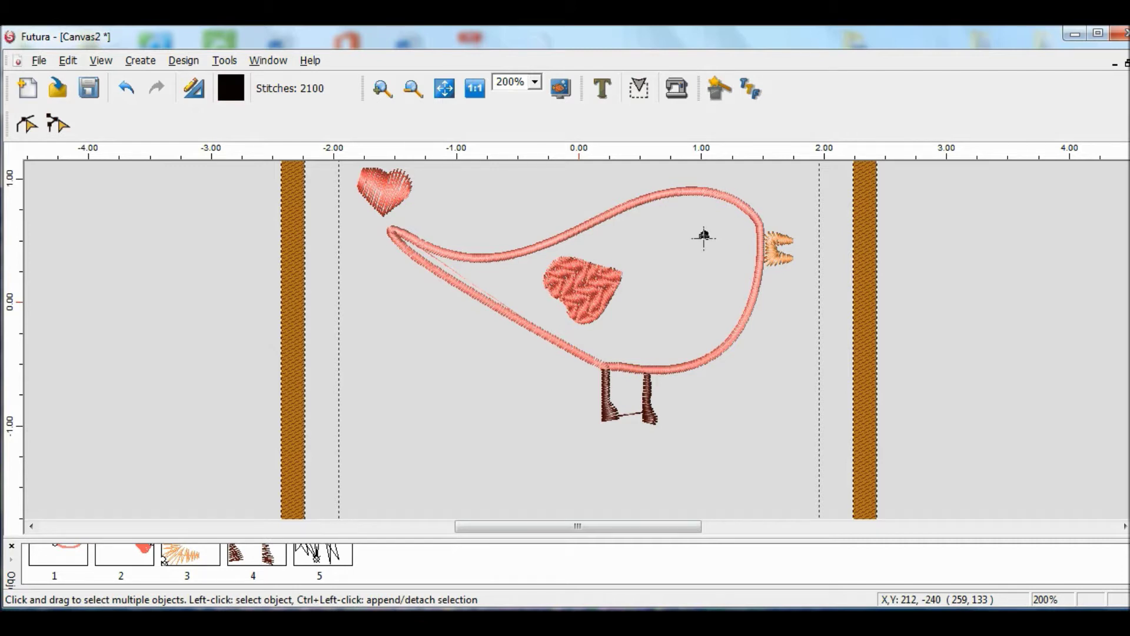
Put the small heart above the tail into outline editing and open its embroidery settings.
left_click(369, 177)
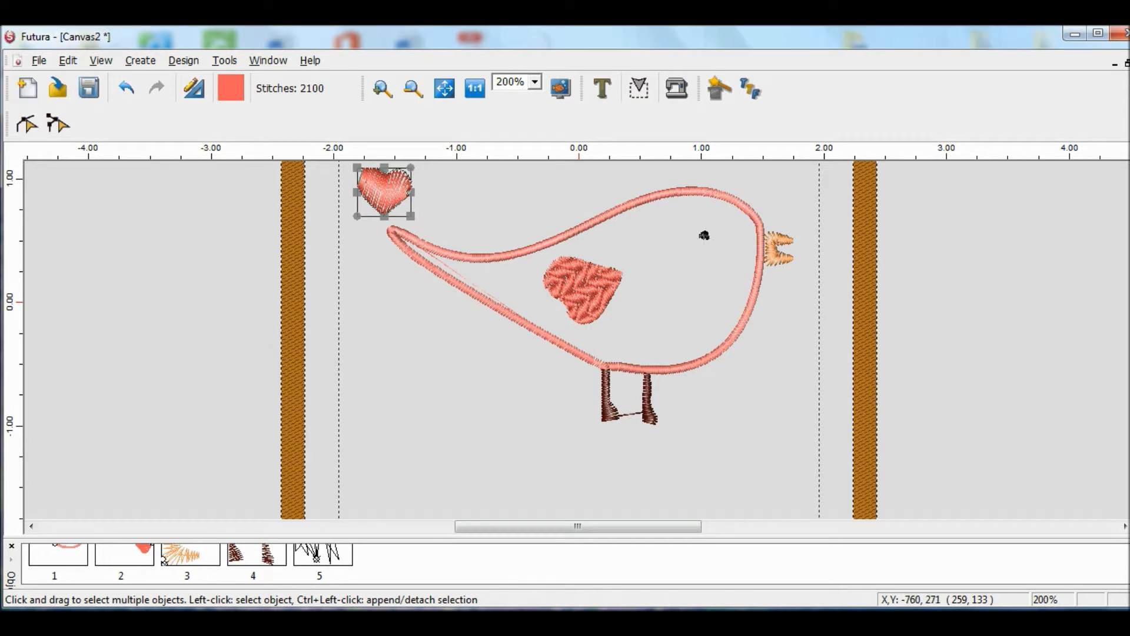
left_click(27, 123)
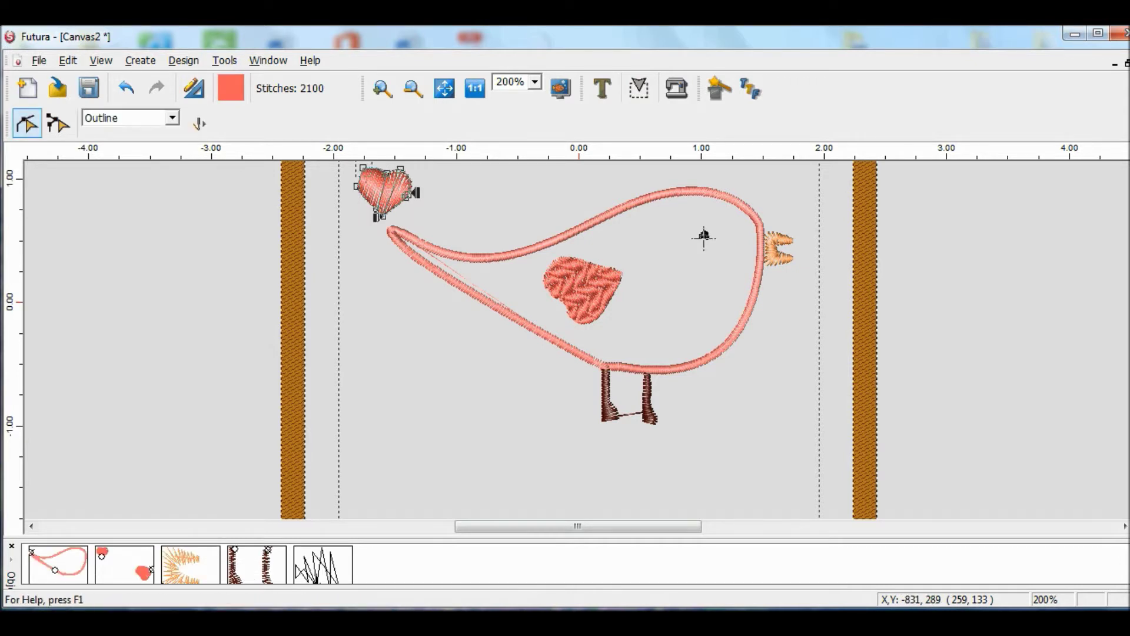
key("alt+d")
key("Up")
key("Return")
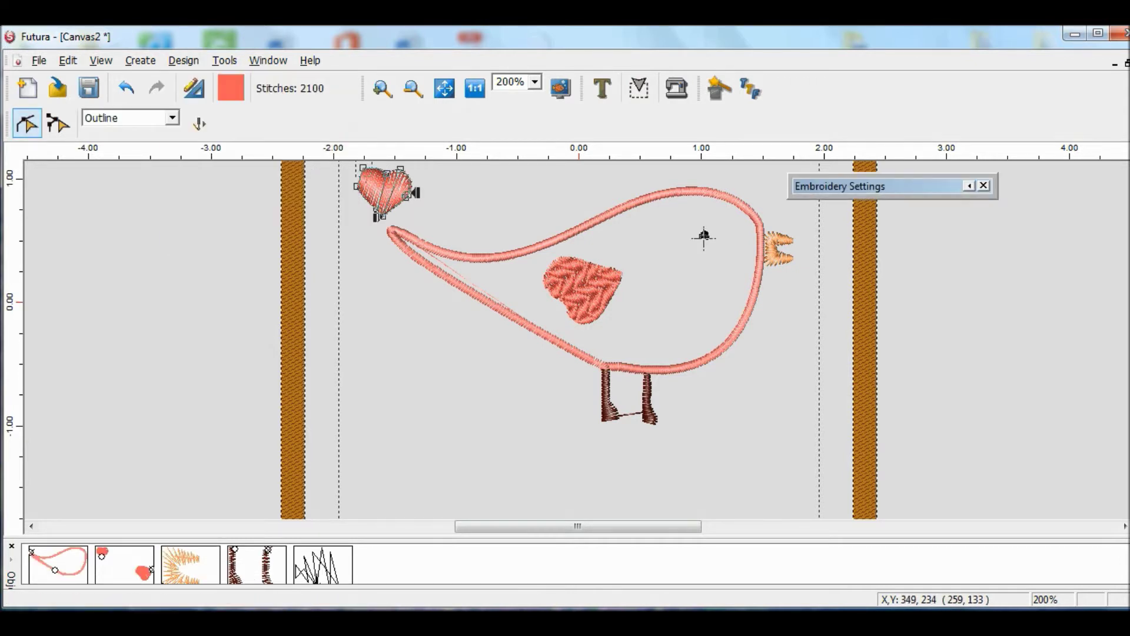
Set the stitch density of the small heart above the tail to 3.00 and apply it.
left_click(921, 254)
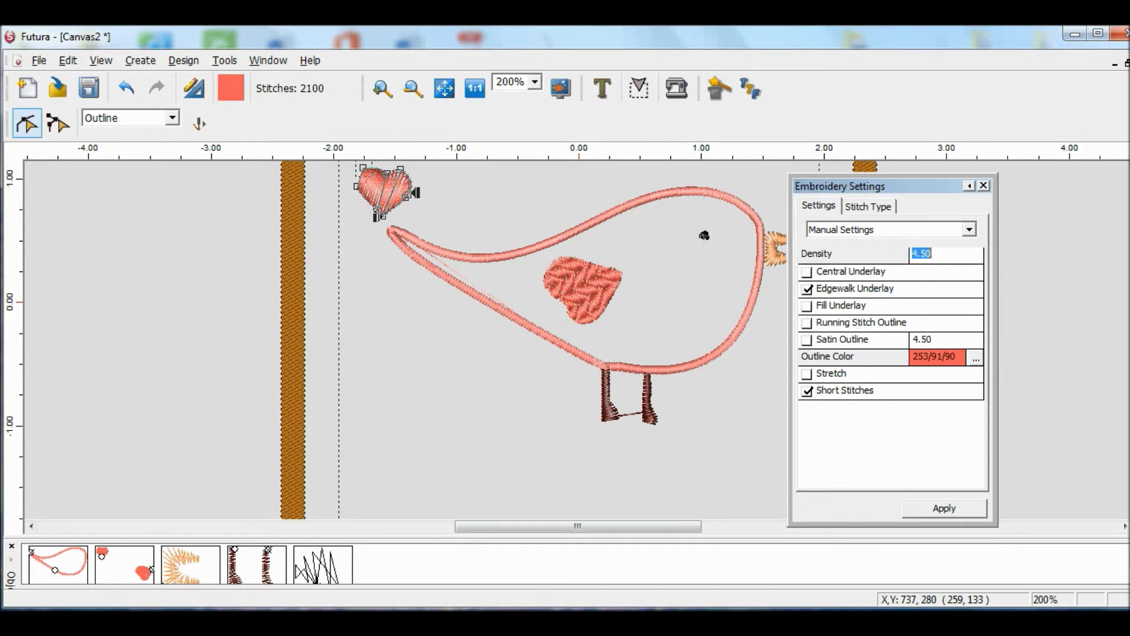
left_click(917, 253)
key("BackSpace")
type("3")
key("BackSpace")
type("0")
key("Return")
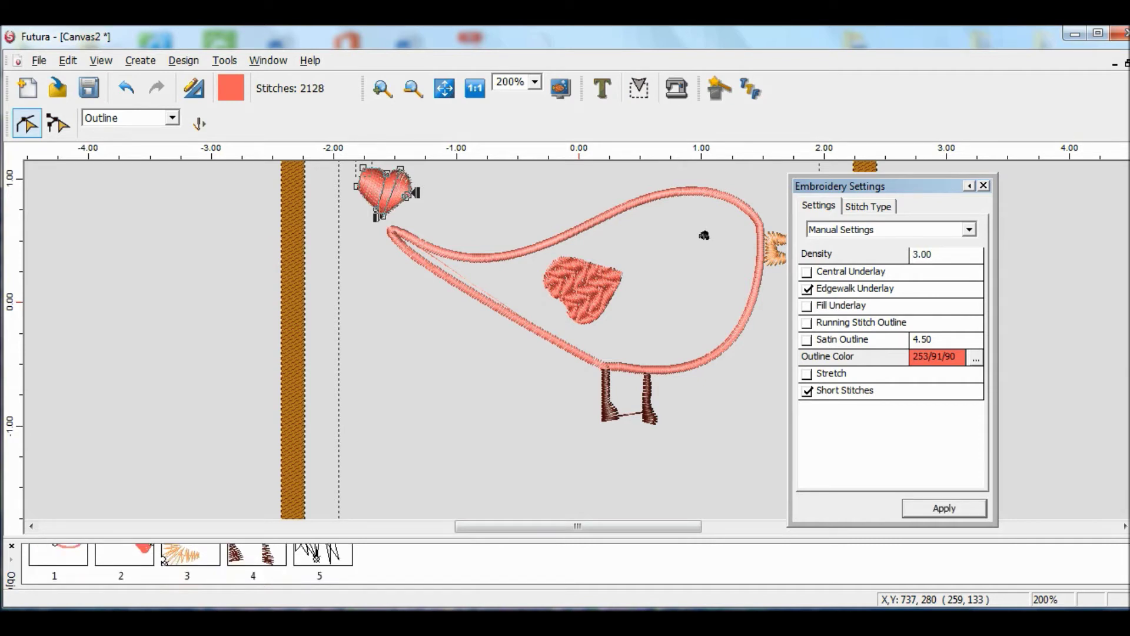
Turn on Fill Underlay and Central Underlay for the small heart above the tail, apply them, and close the settings.
key("space")
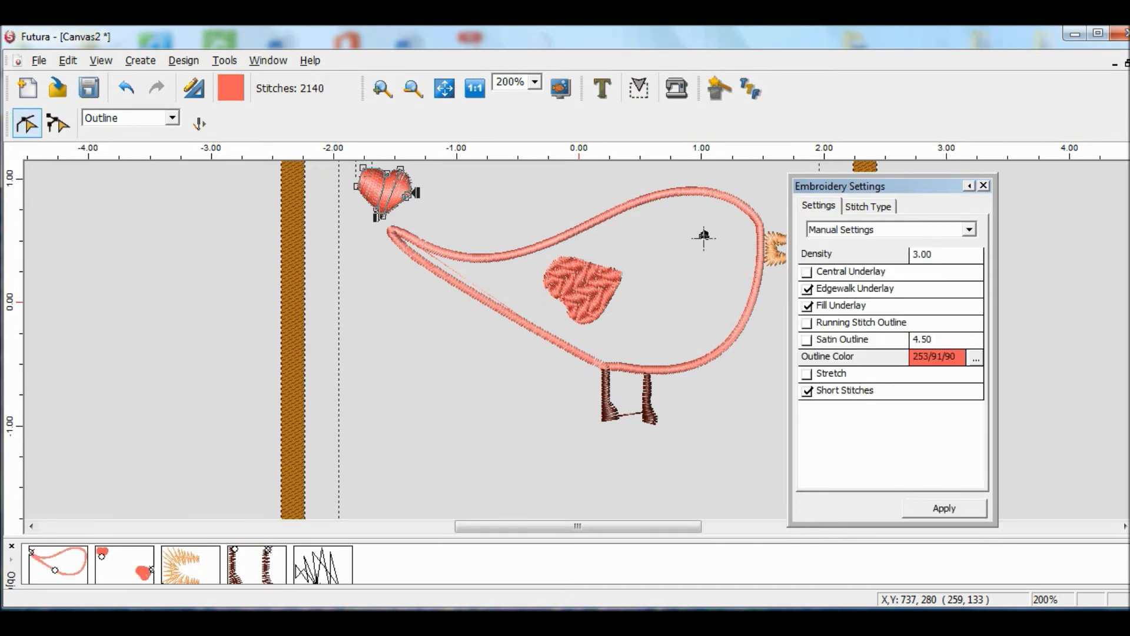
key("space")
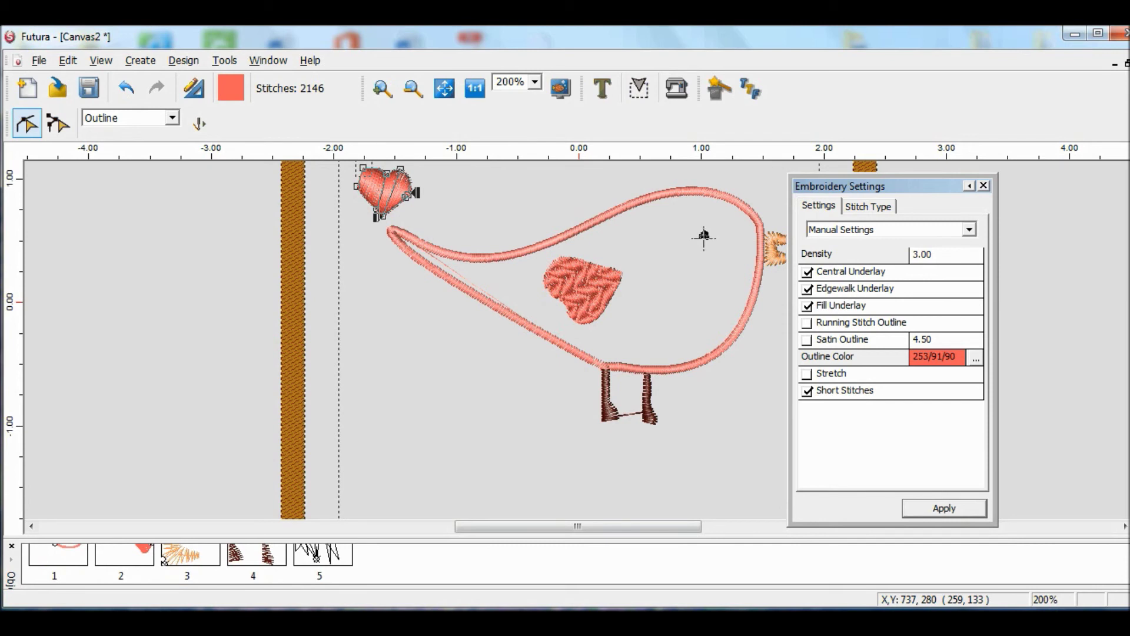
left_click(982, 185)
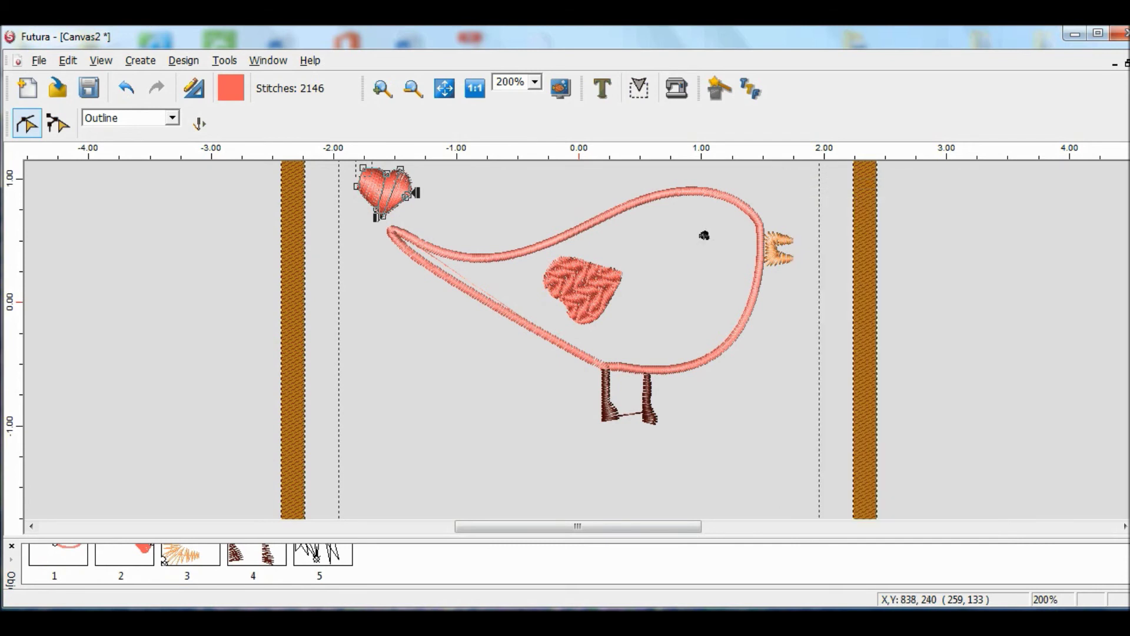